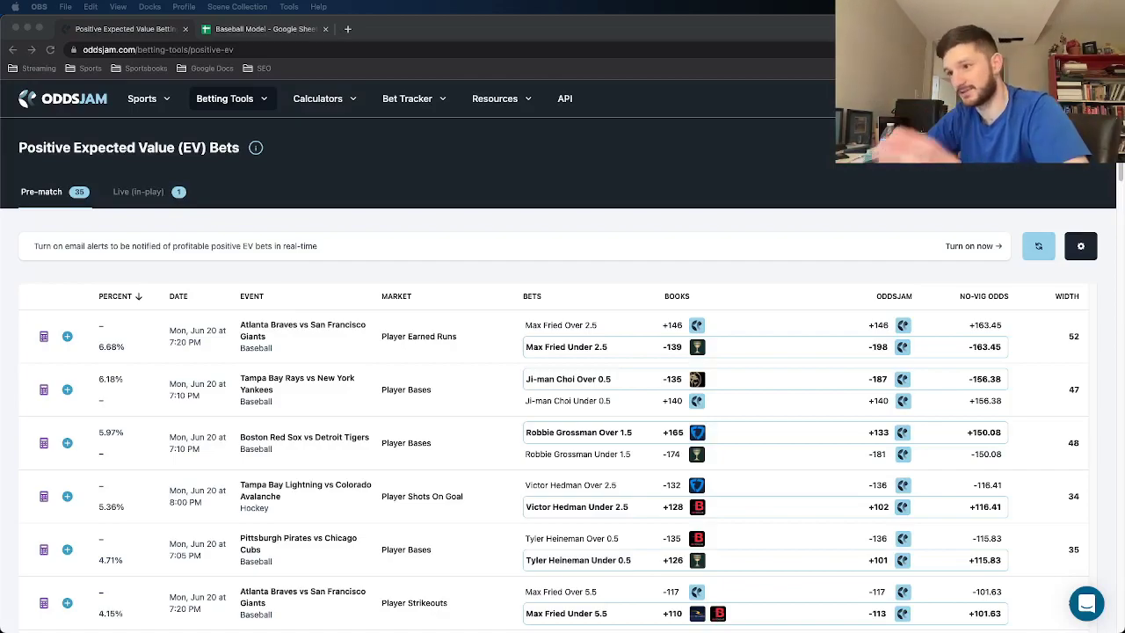
Step: Leave the OddsJam positive EV bets page for the Baseball Model spreadsheet tab
click(239, 35)
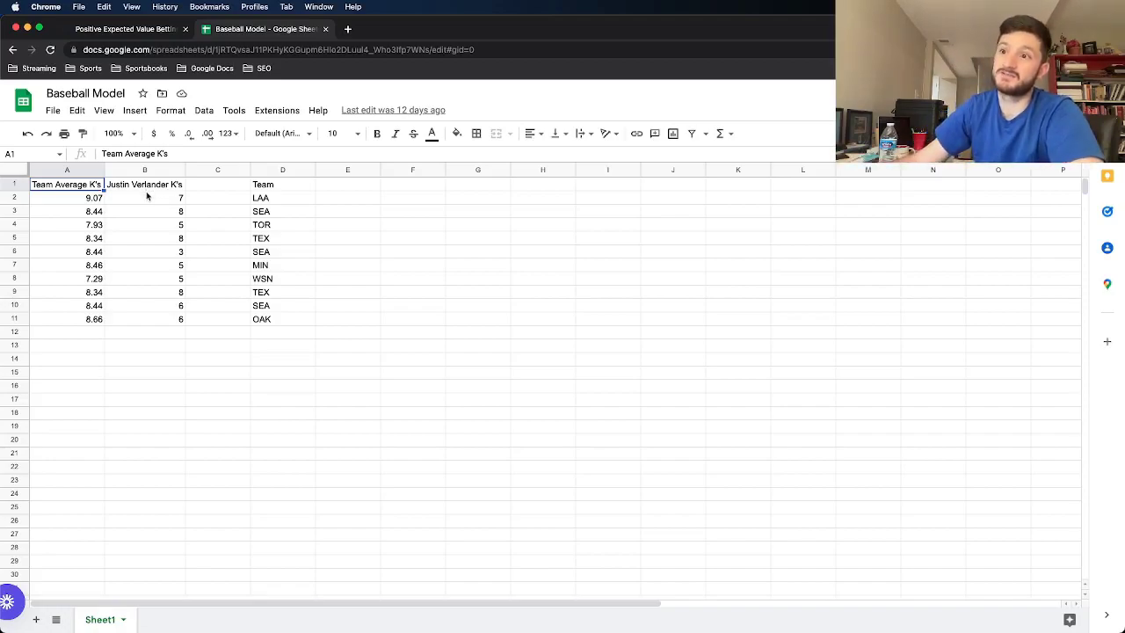
drag(147, 199, 158, 320)
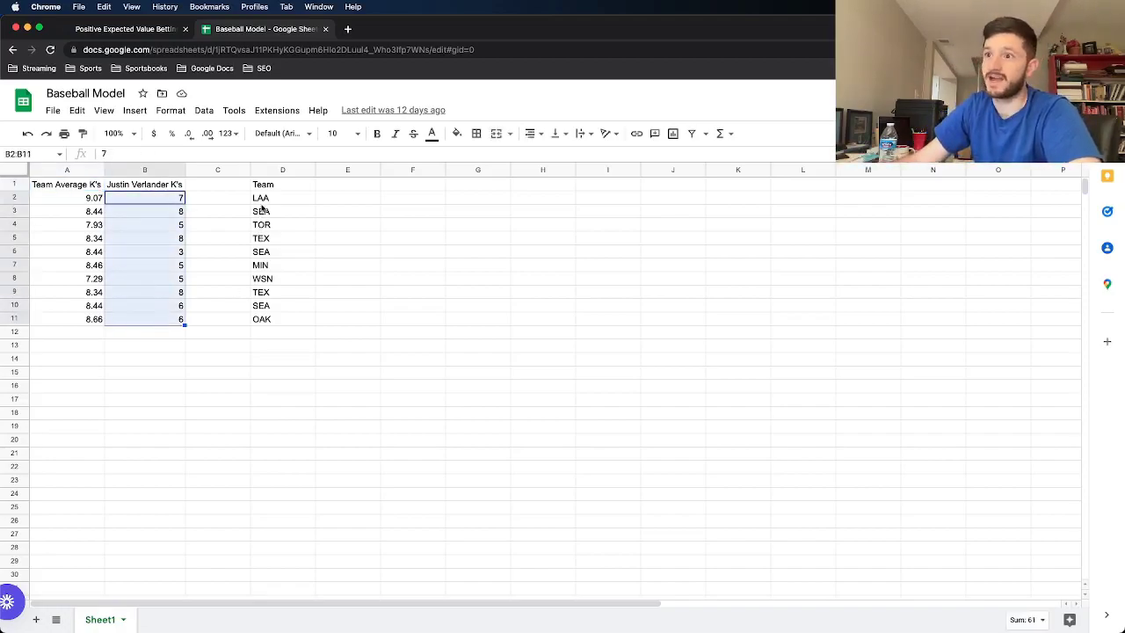
drag(263, 198, 285, 323)
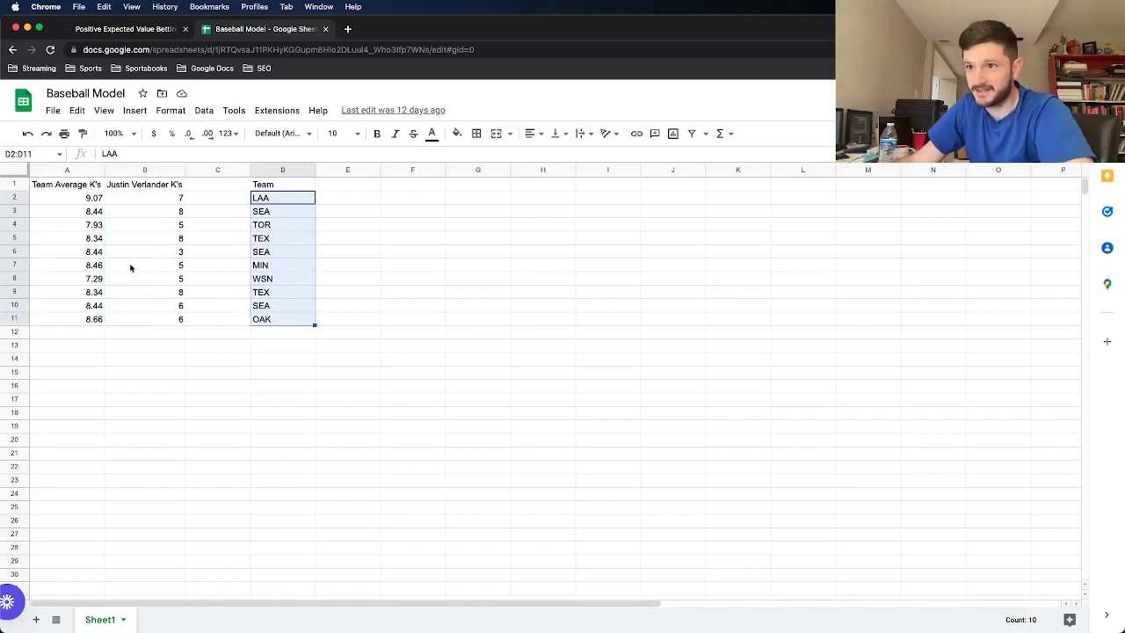
drag(90, 201, 88, 320)
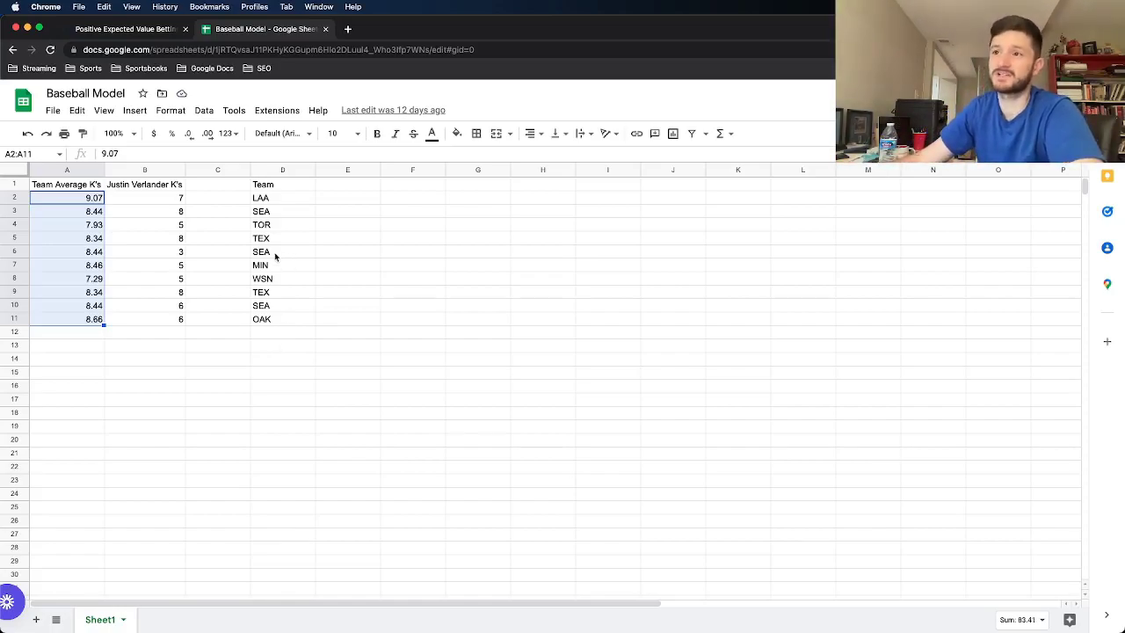
click(338, 246)
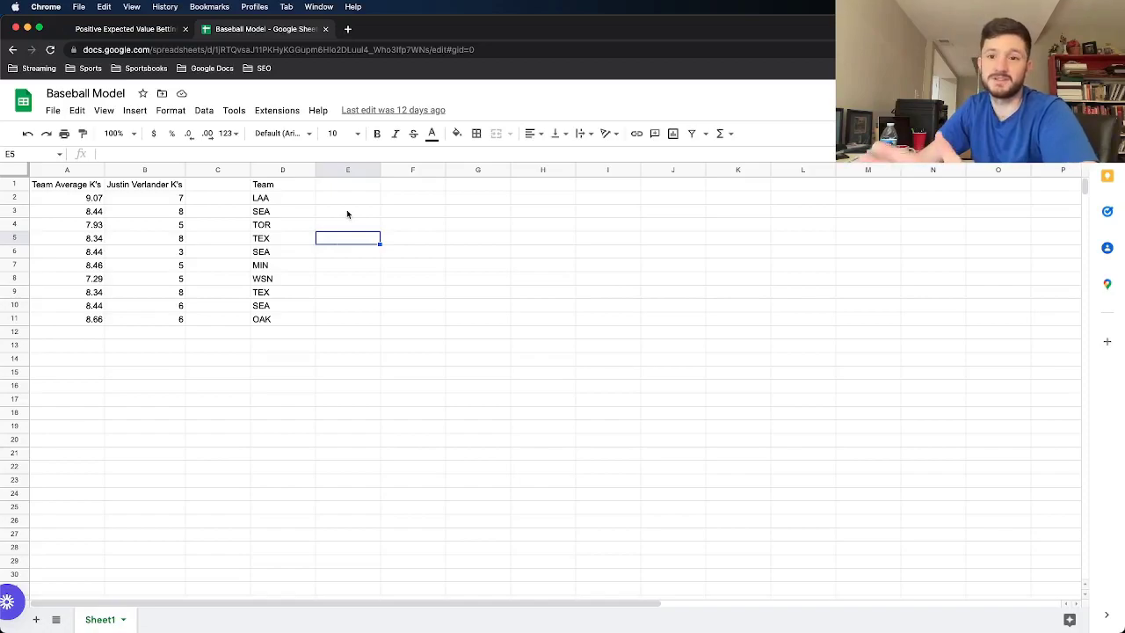
Step: Launch the XLMiner Analysis ToolPak sidebar from the Extensions menu
click(286, 111)
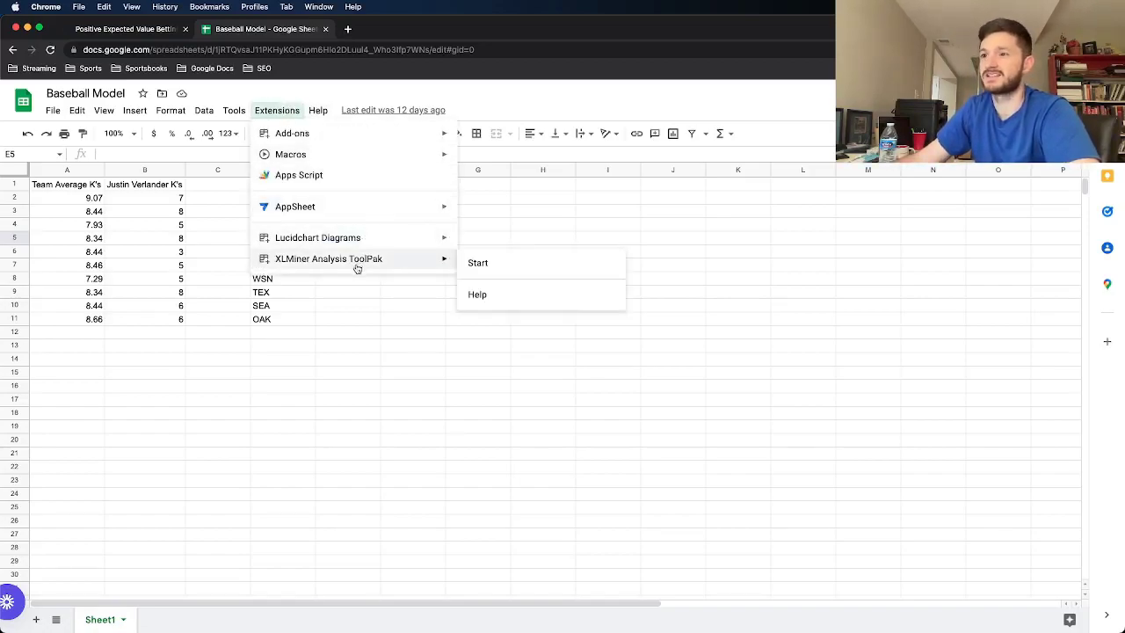
mouse_move(328, 258)
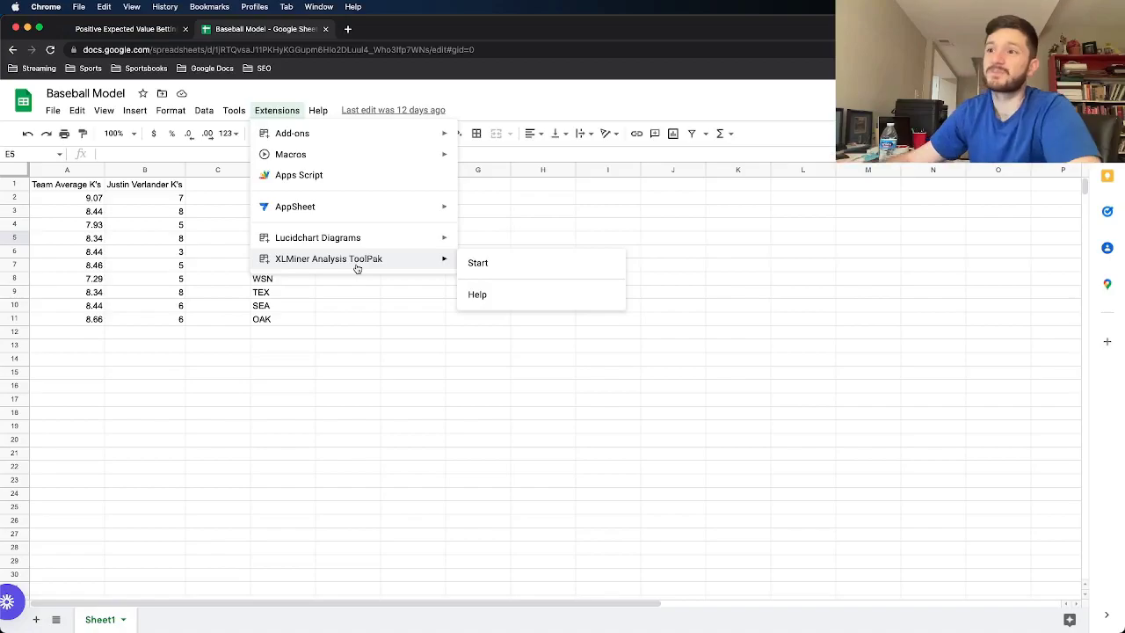
click(378, 323)
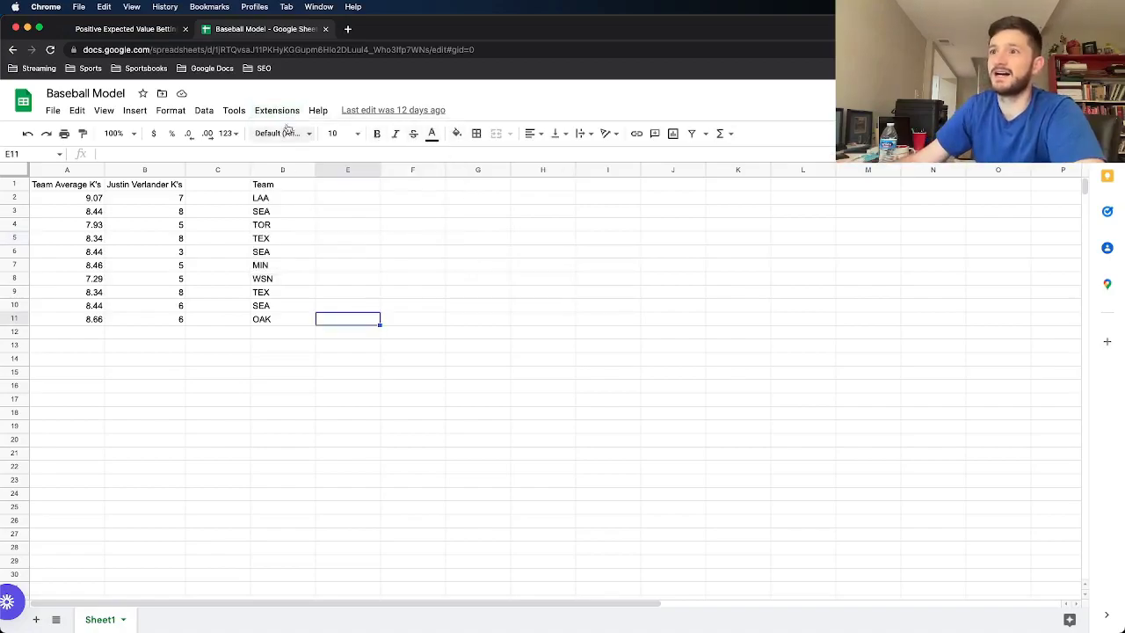
click(262, 113)
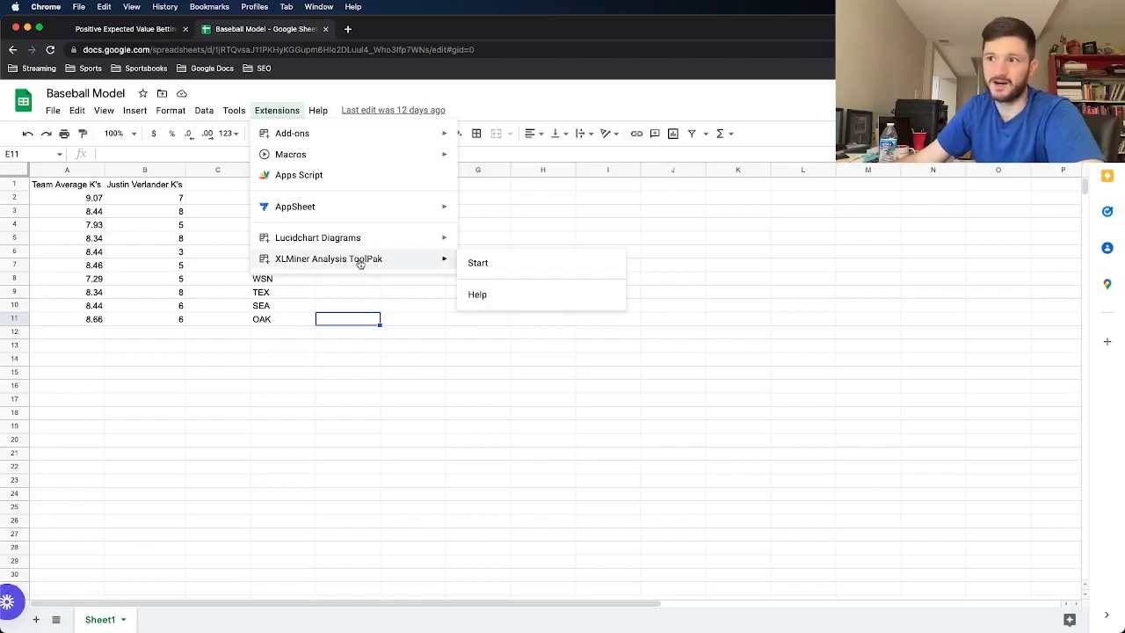
click(495, 263)
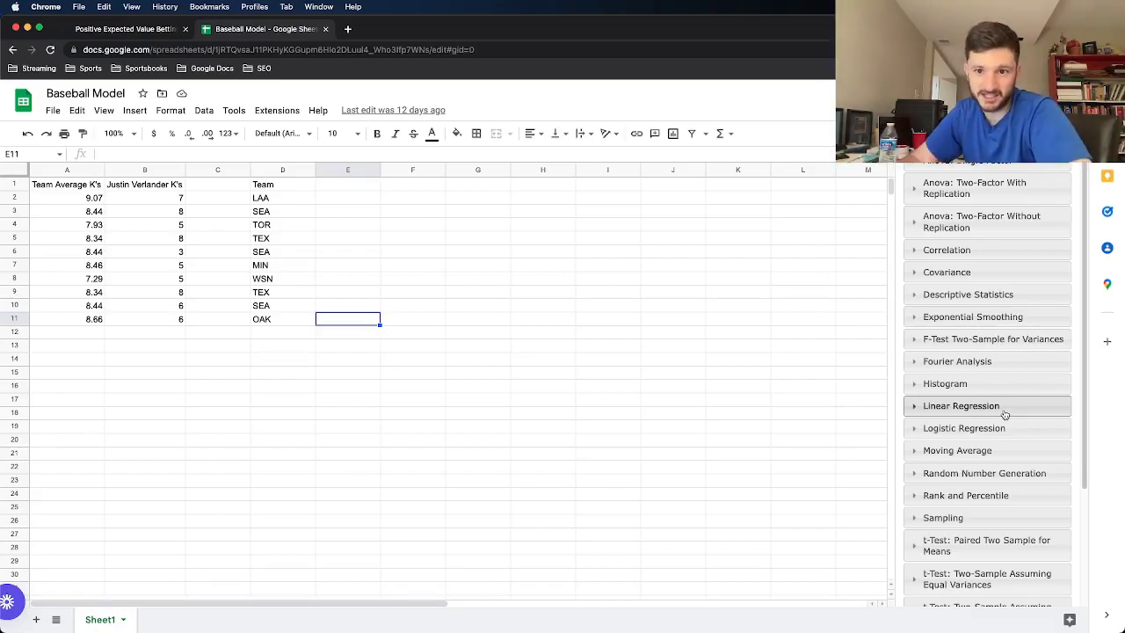
Step: Expand Linear Regression and set its Input Y Range to Verlander's strikeouts, B1:B11
click(1005, 409)
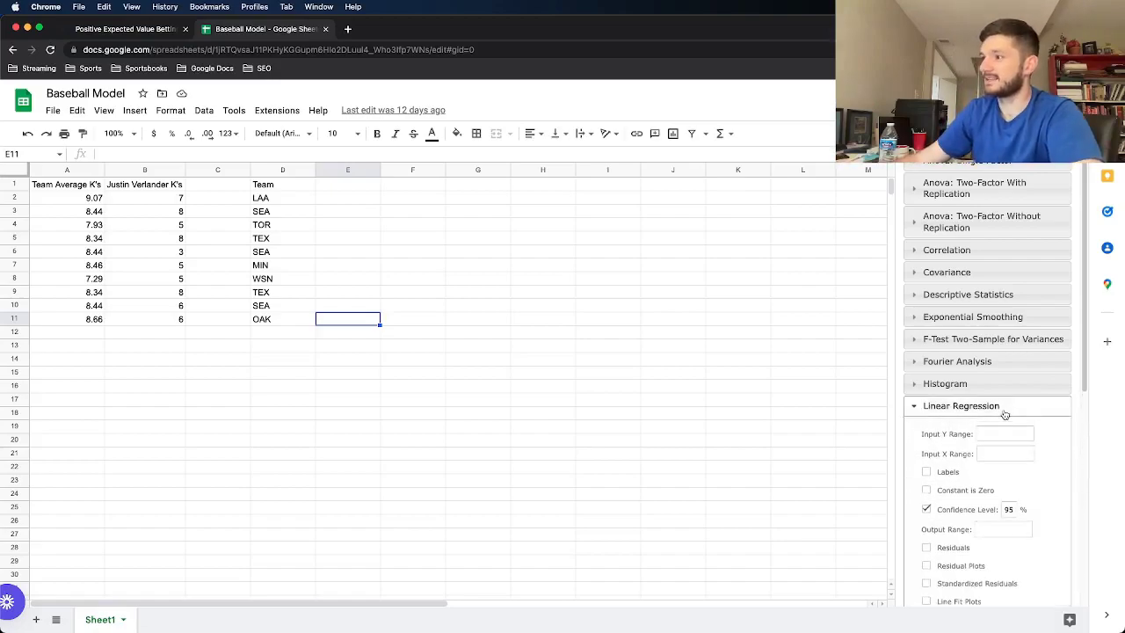
scroll(1057, 496, down, 2)
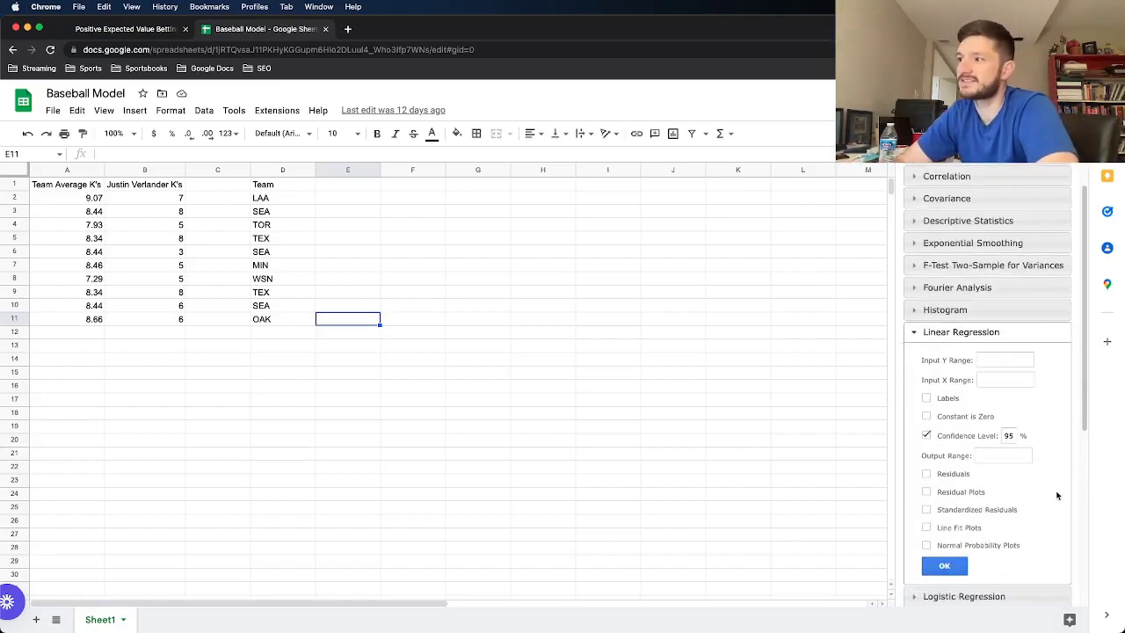
scroll(1055, 495, down, 1)
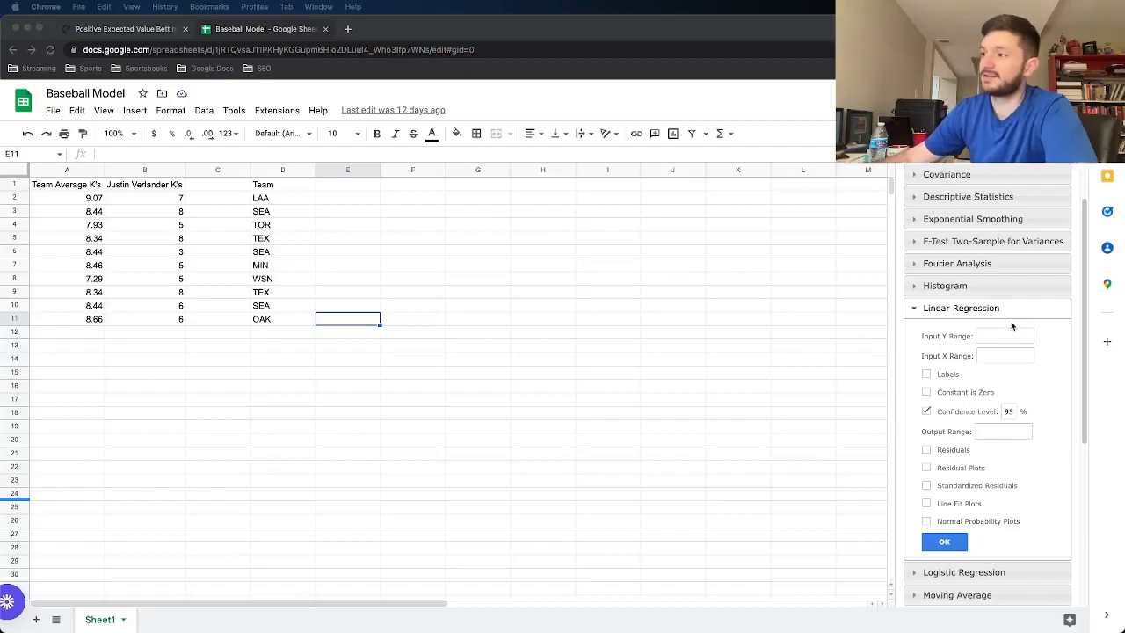
click(1006, 339)
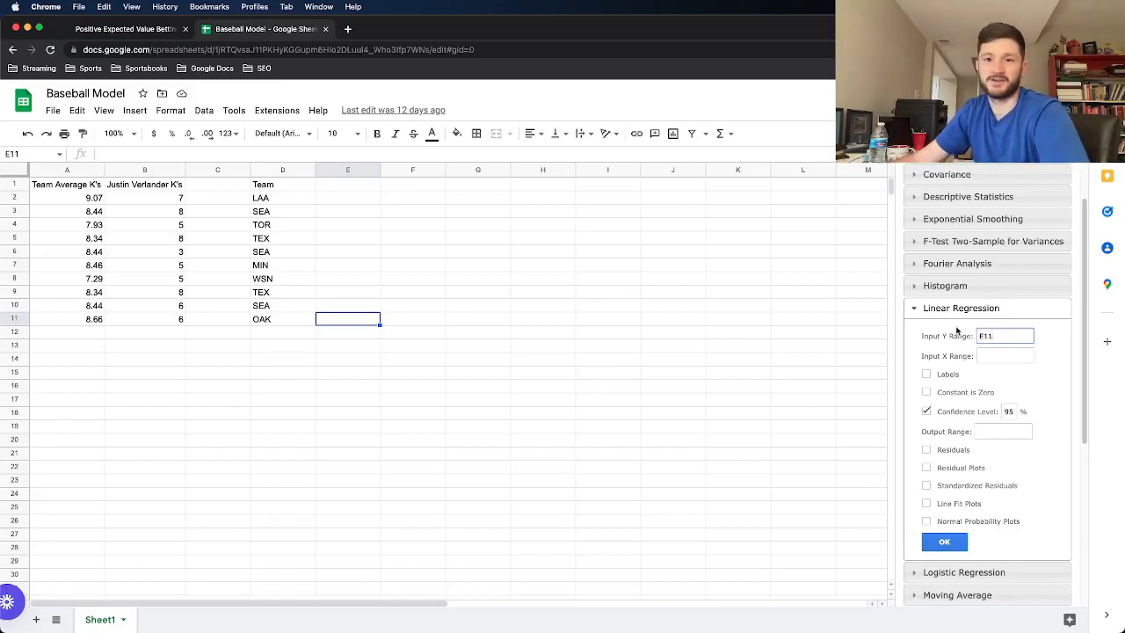
drag(172, 184, 172, 320)
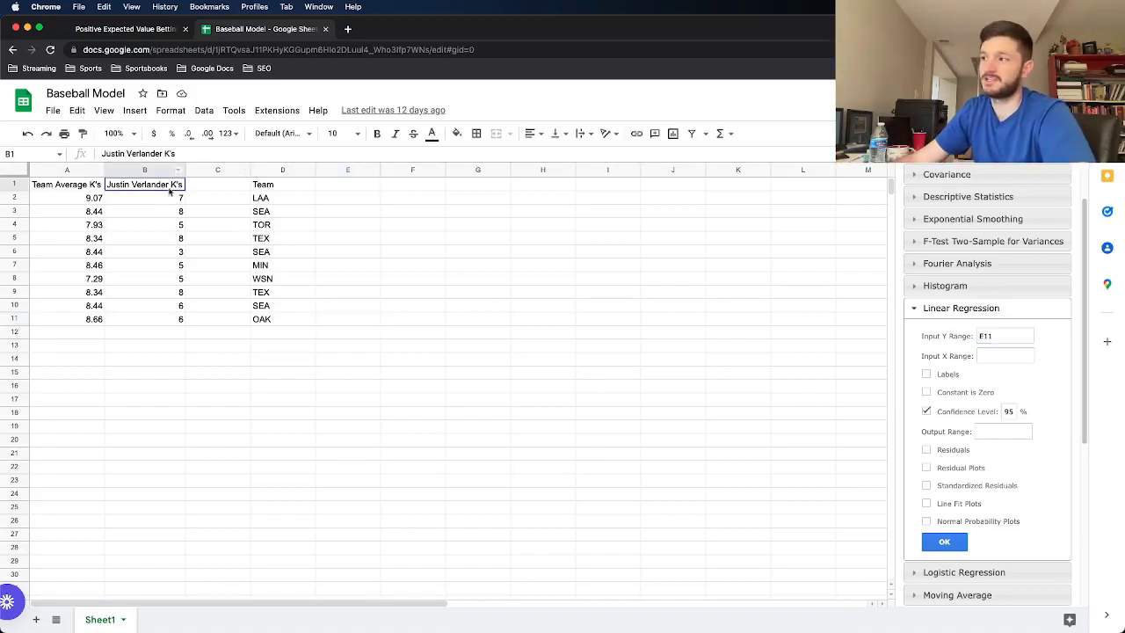
click(1002, 337)
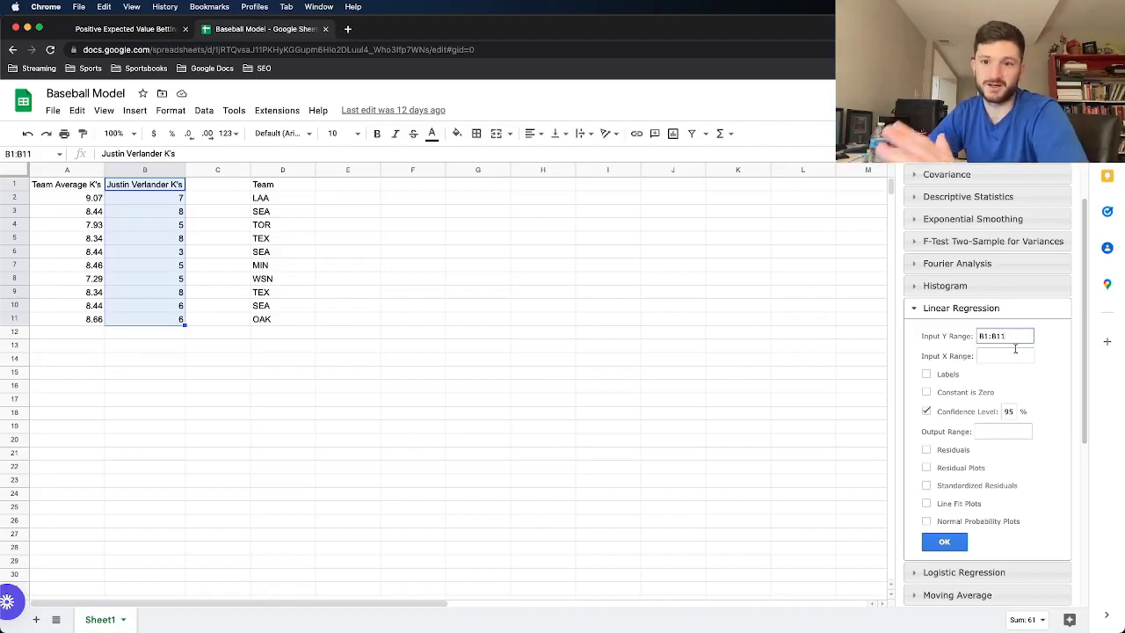
click(1012, 359)
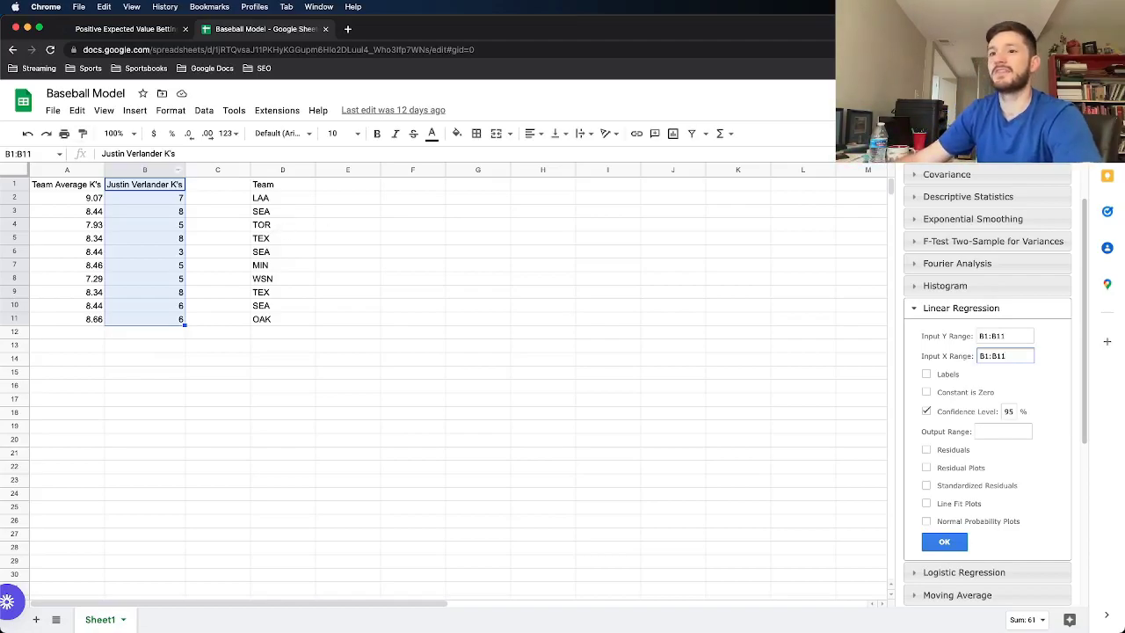
Step: Run the regression with X range A1:A11, Labels and Residuals checked, output at J1
drag(63, 186, 80, 318)
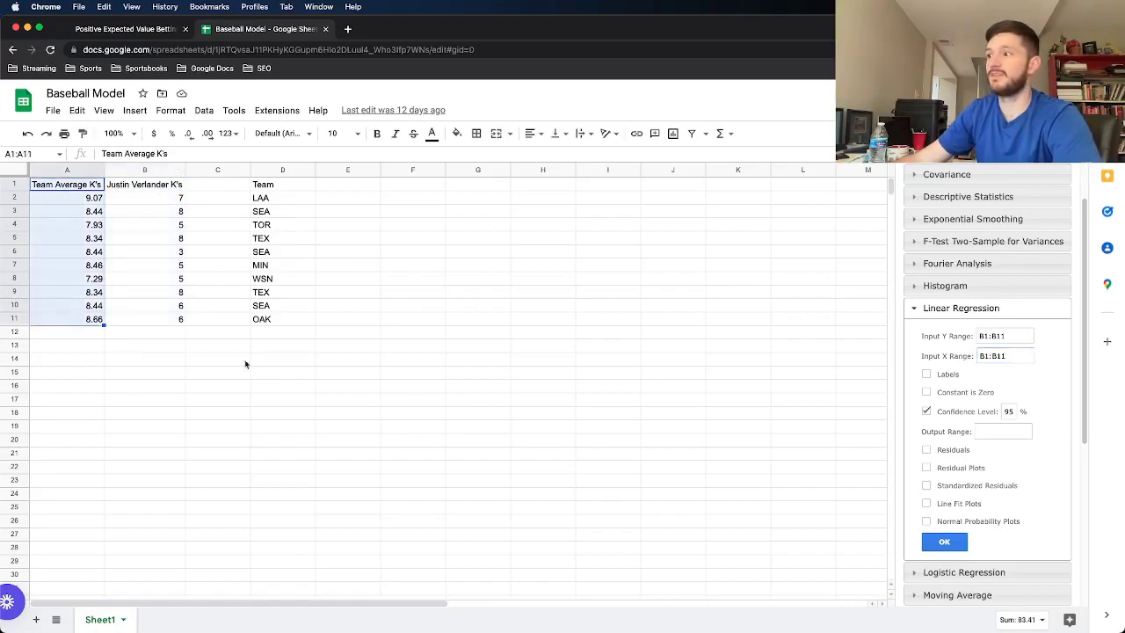
click(1030, 356)
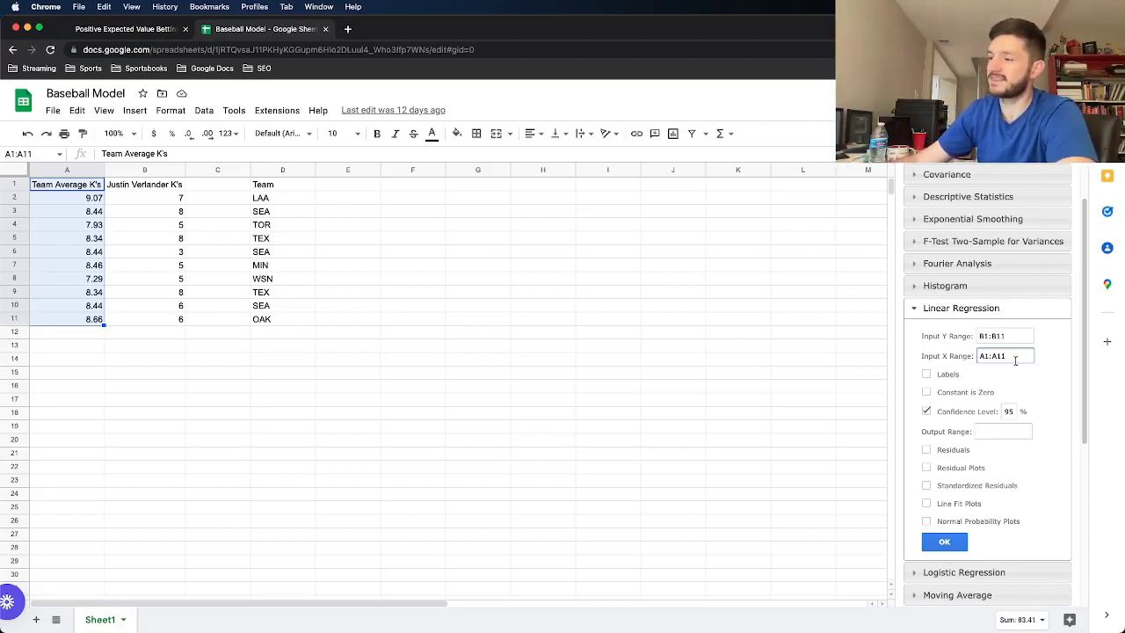
click(927, 374)
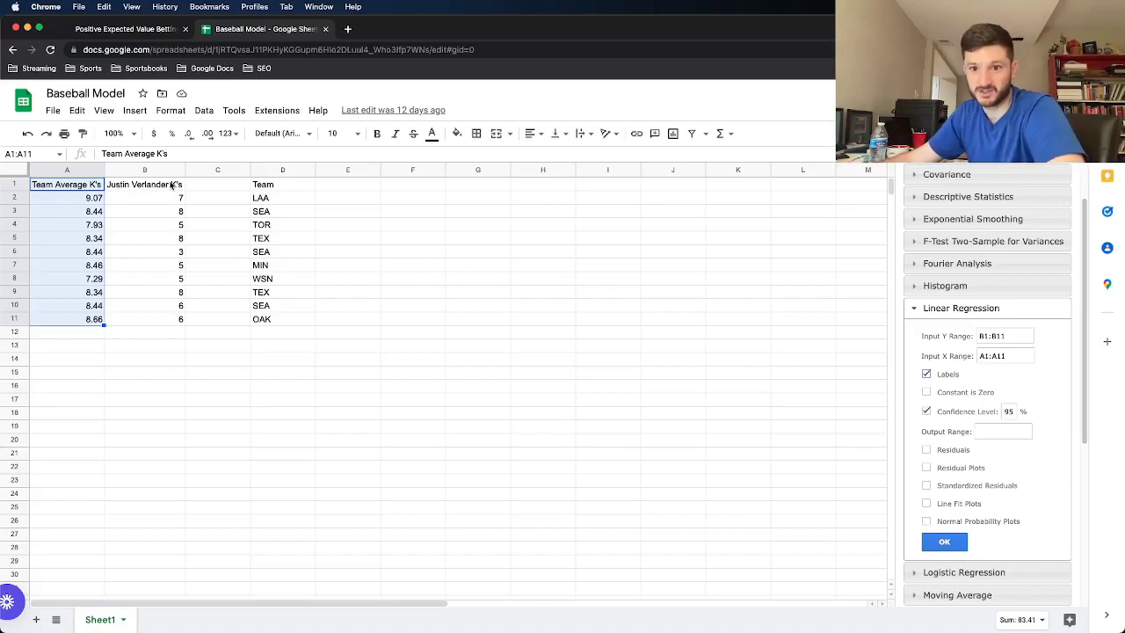
click(928, 450)
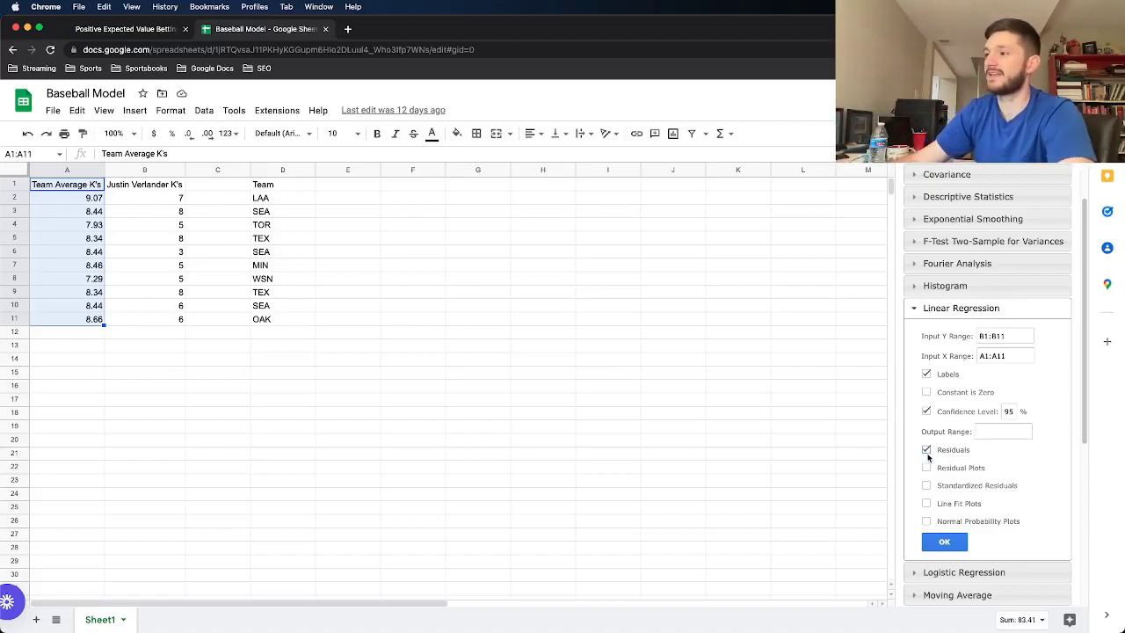
click(997, 431)
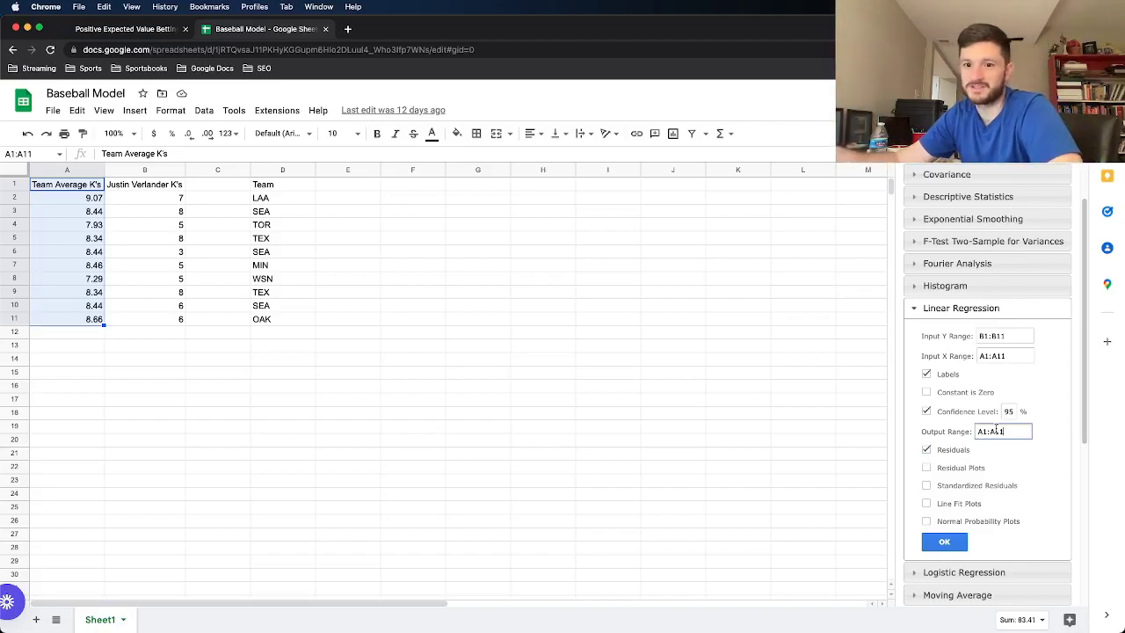
click(688, 188)
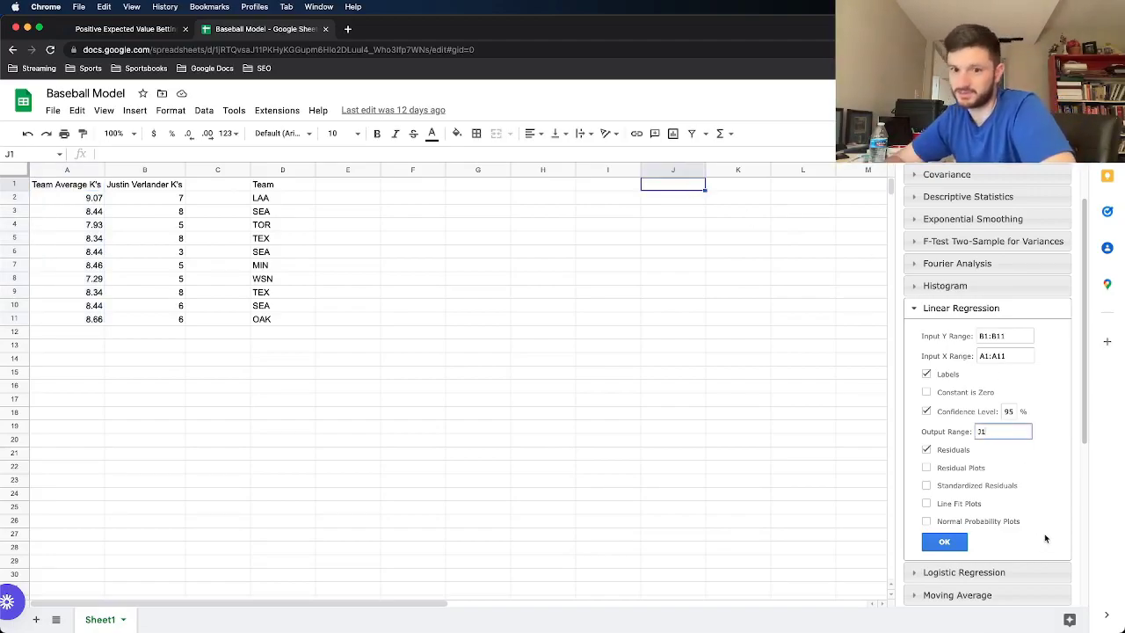
click(945, 544)
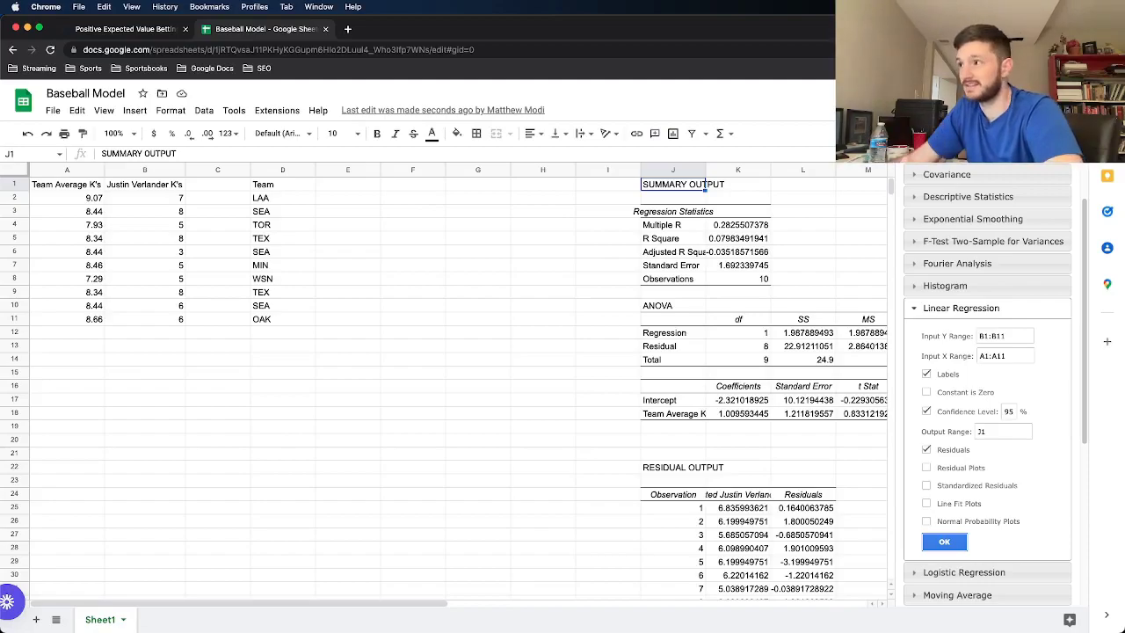
Step: Close the ToolPak panel and scroll right to review the regression output from J1
click(944, 542)
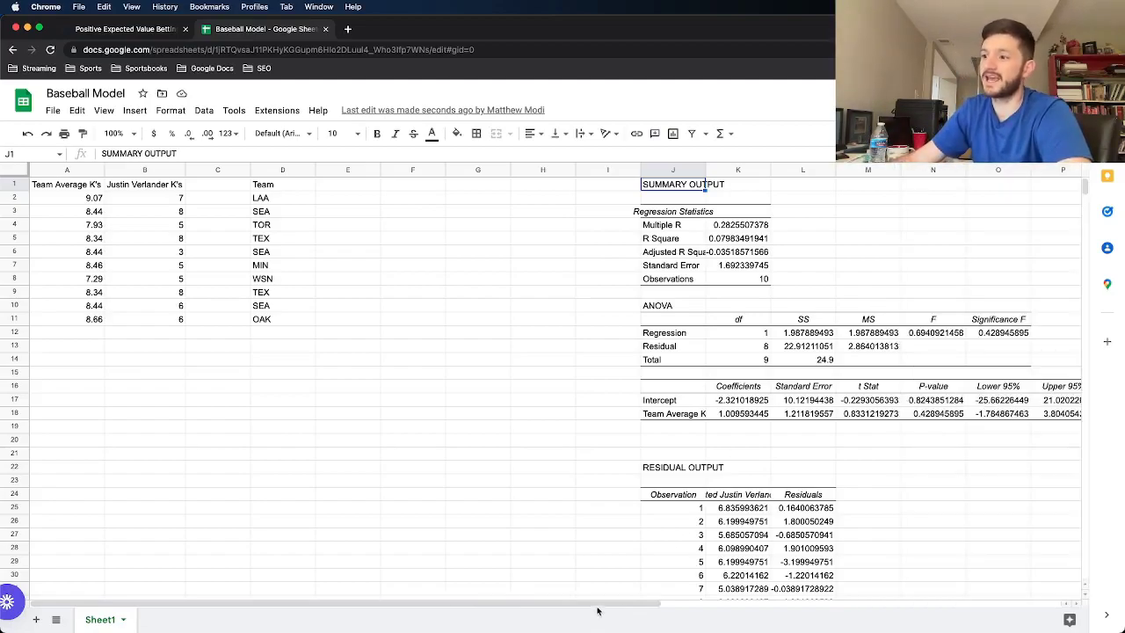
drag(598, 609, 756, 612)
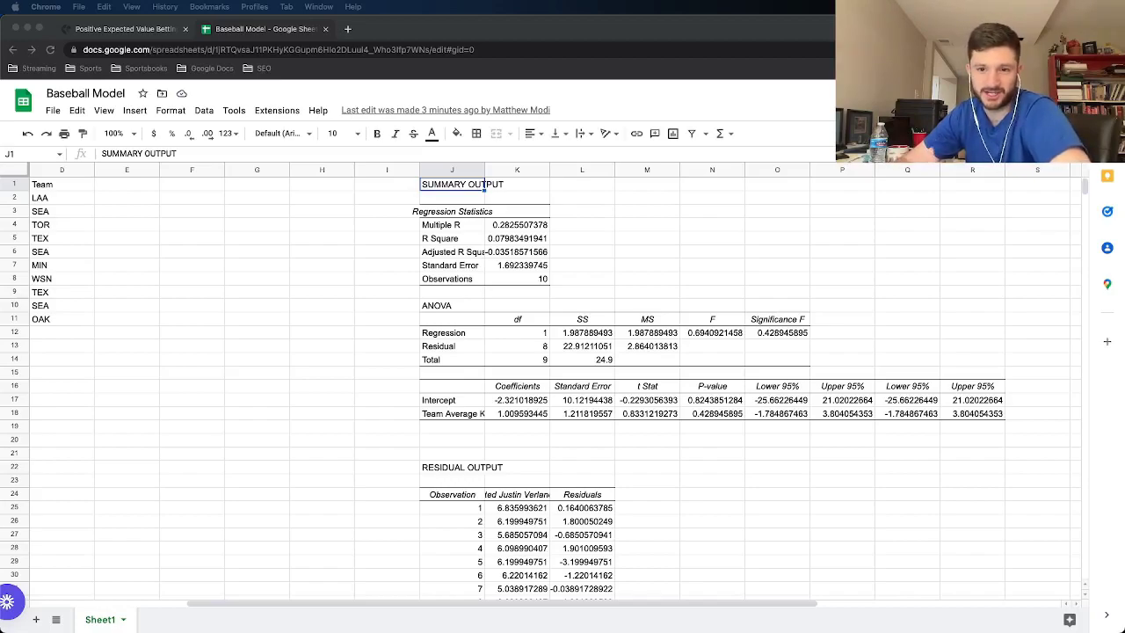
Step: Highlight the R Square and Significance F values in yellow
click(518, 240)
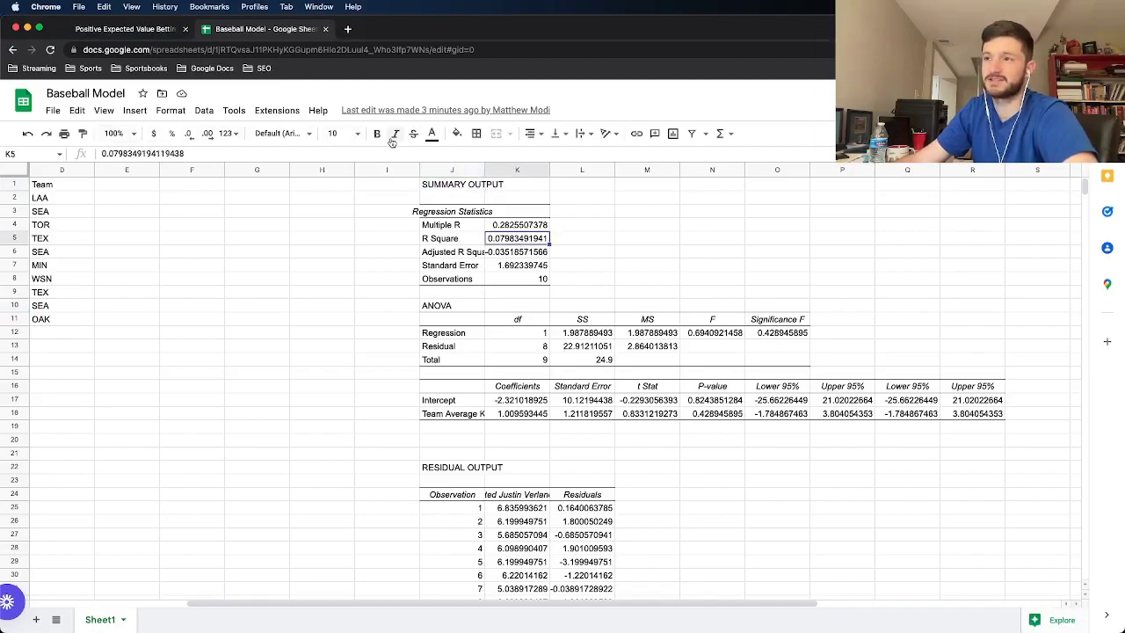
click(456, 133)
click(505, 256)
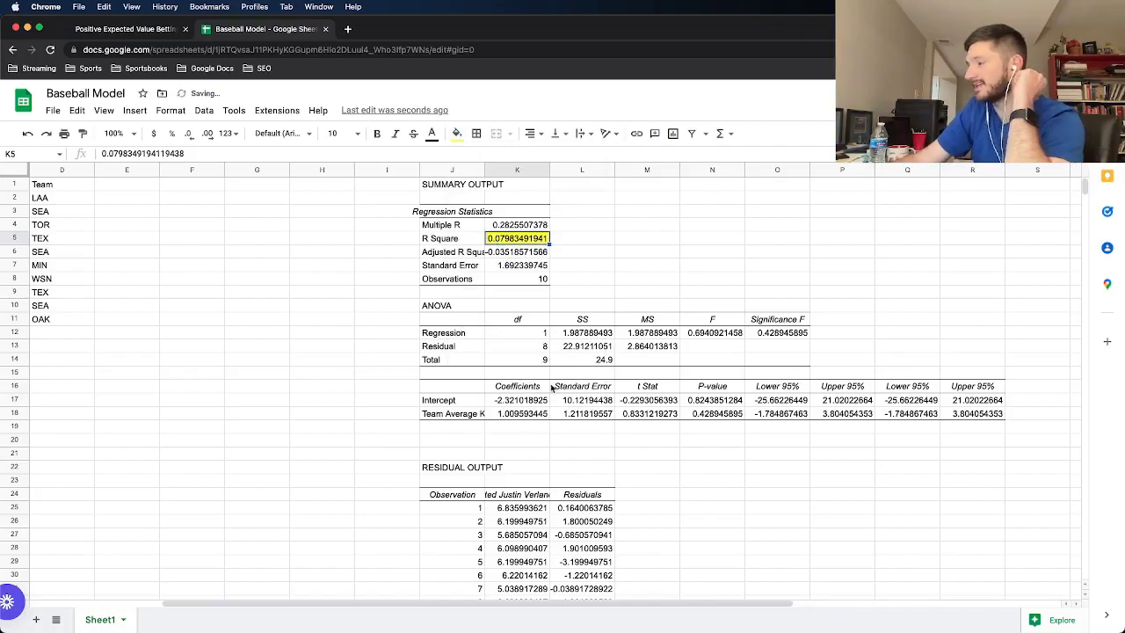
click(786, 335)
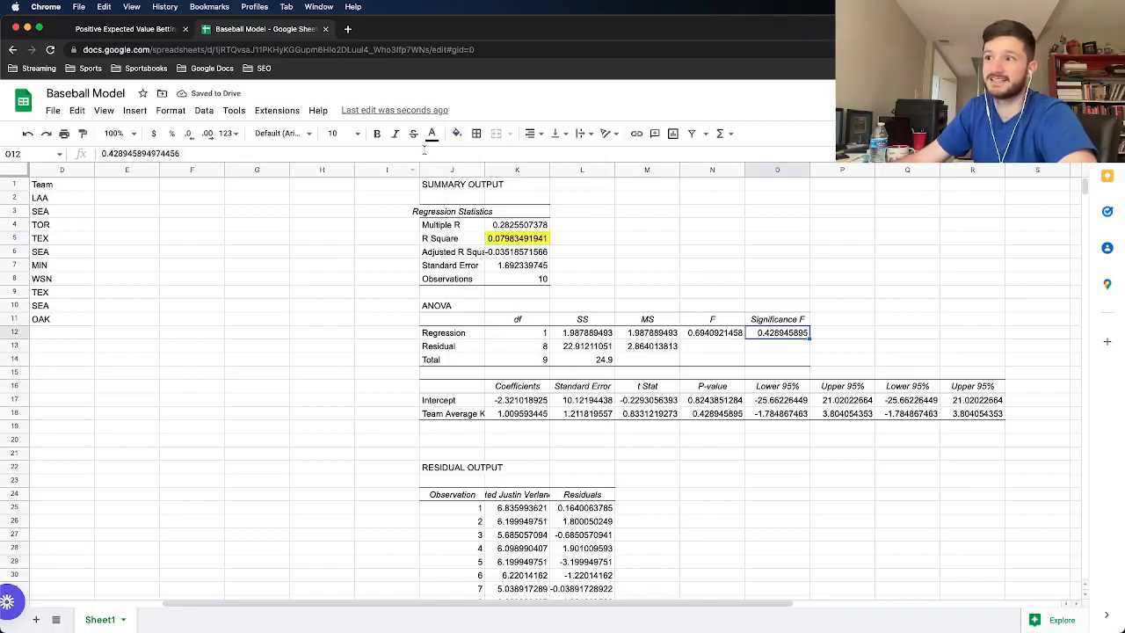
click(457, 134)
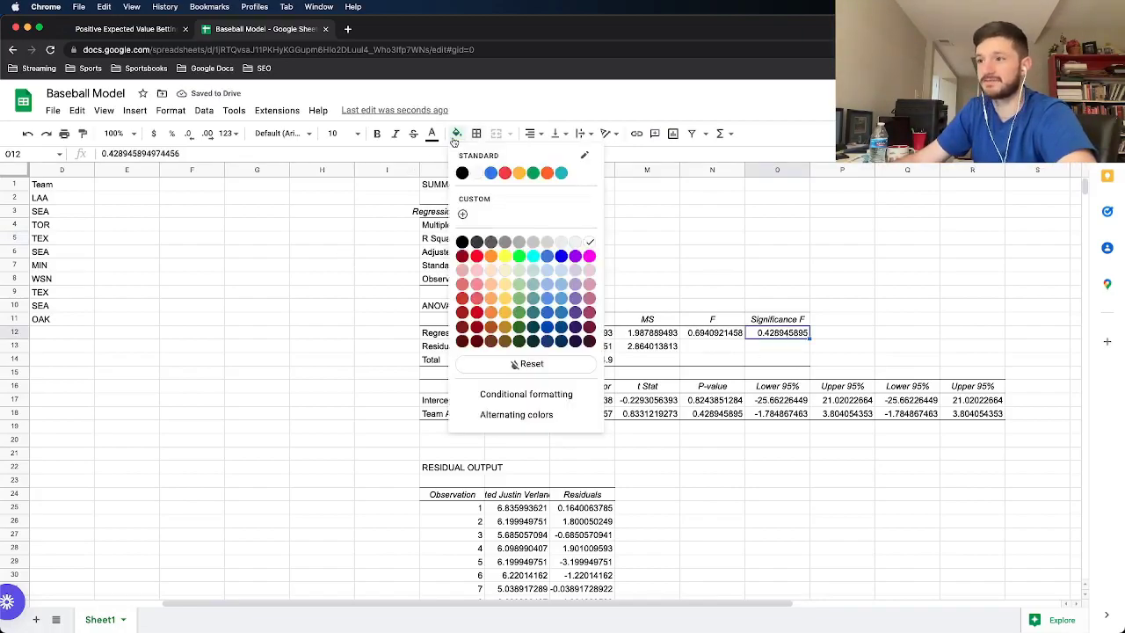
click(505, 256)
Step: Highlight both regression coefficients and both P-values in yellow
drag(529, 407, 527, 415)
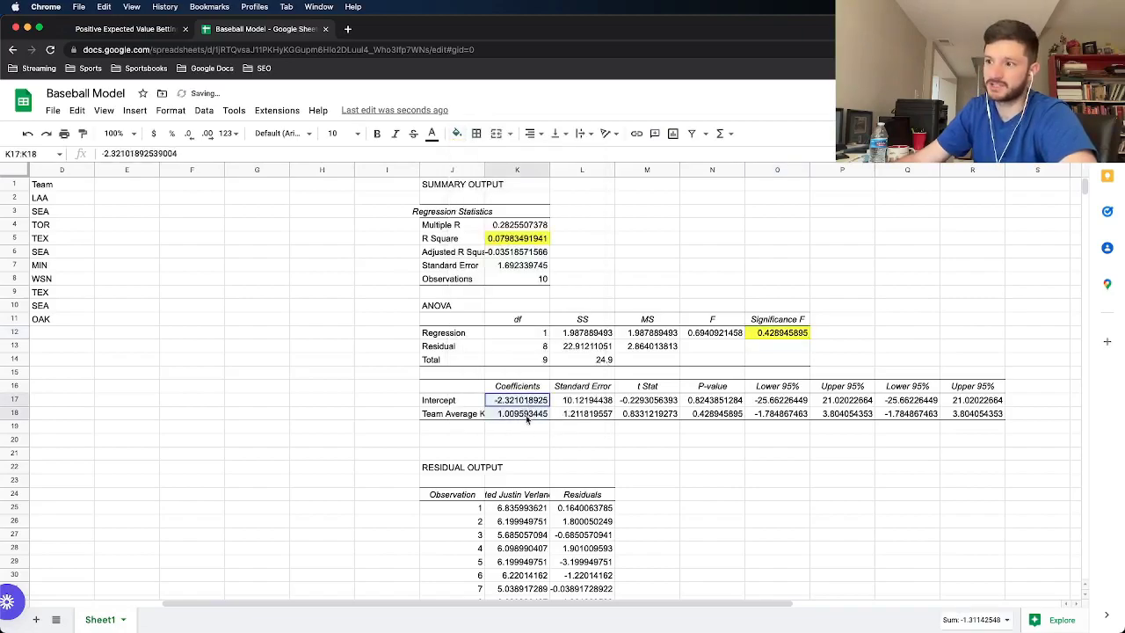
click(456, 133)
click(506, 256)
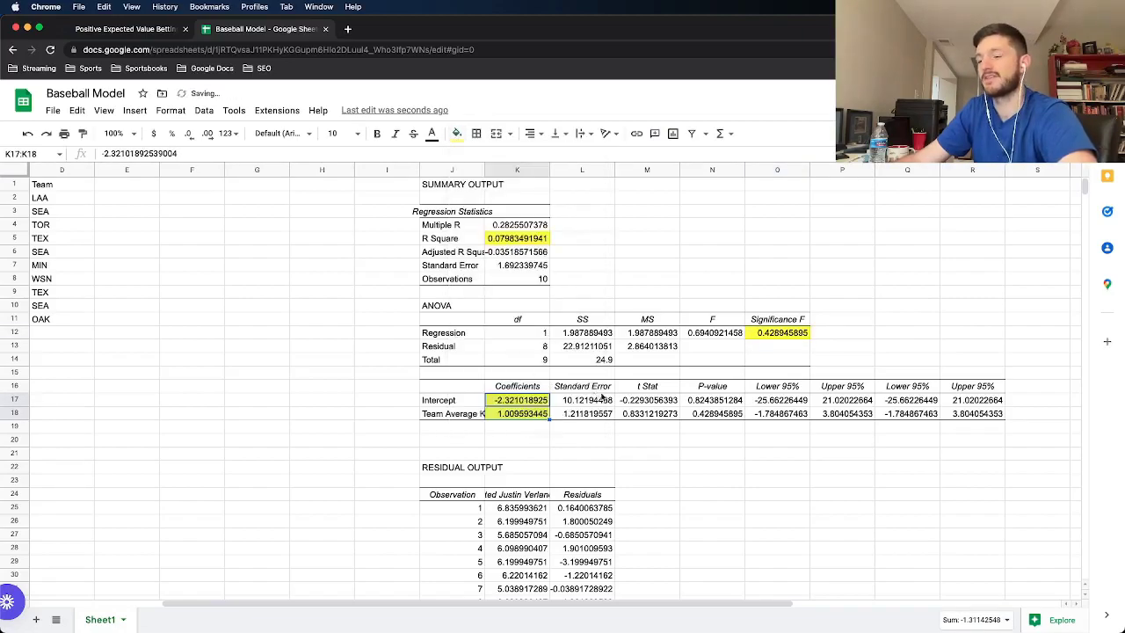
drag(706, 401, 709, 415)
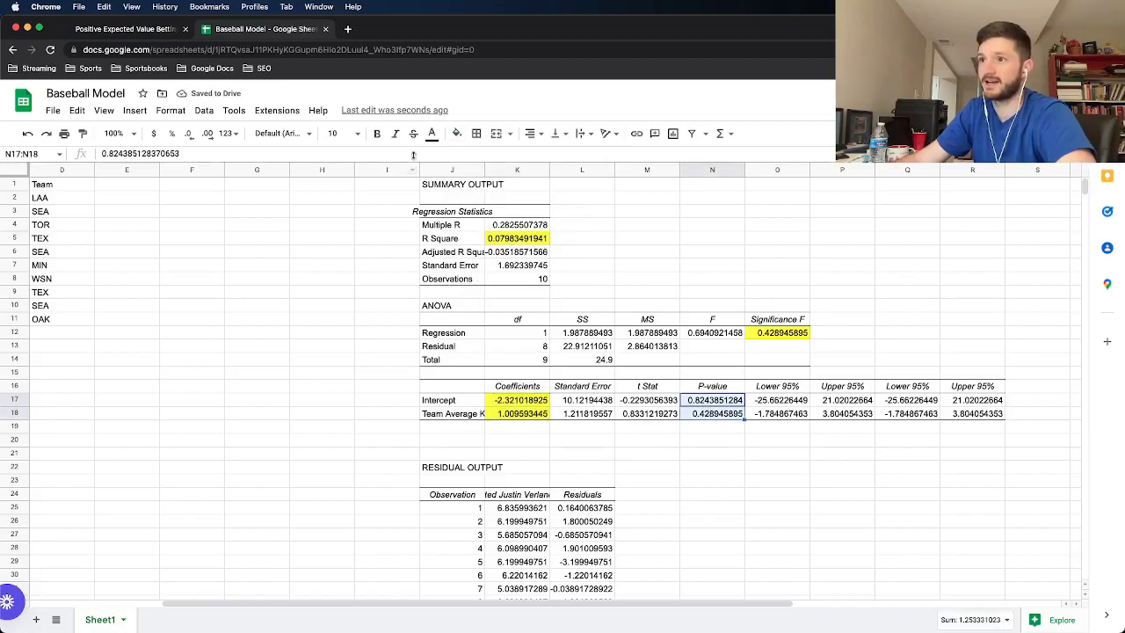
click(457, 133)
click(506, 256)
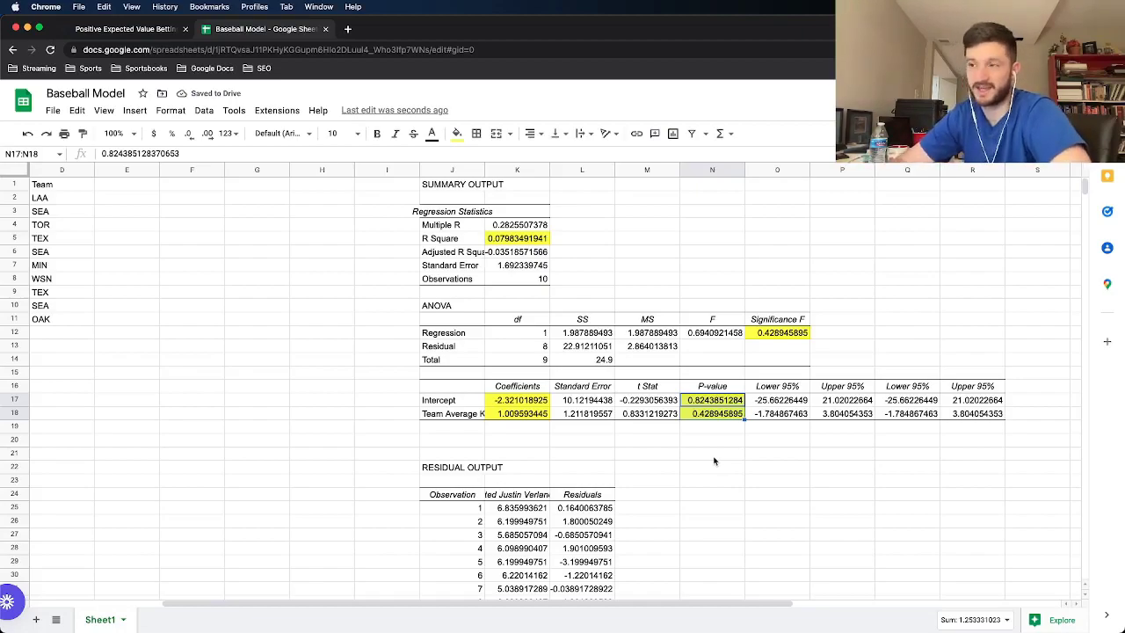
click(517, 427)
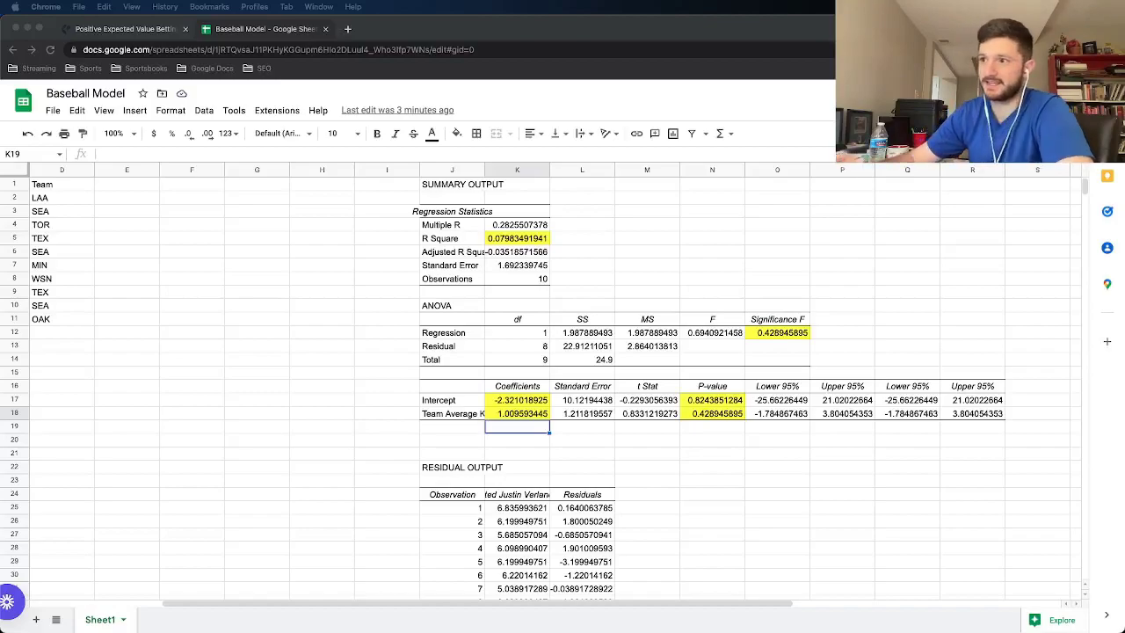
Step: Show R Square as 7.98% and return to the team strikeout data in columns A–B
click(541, 238)
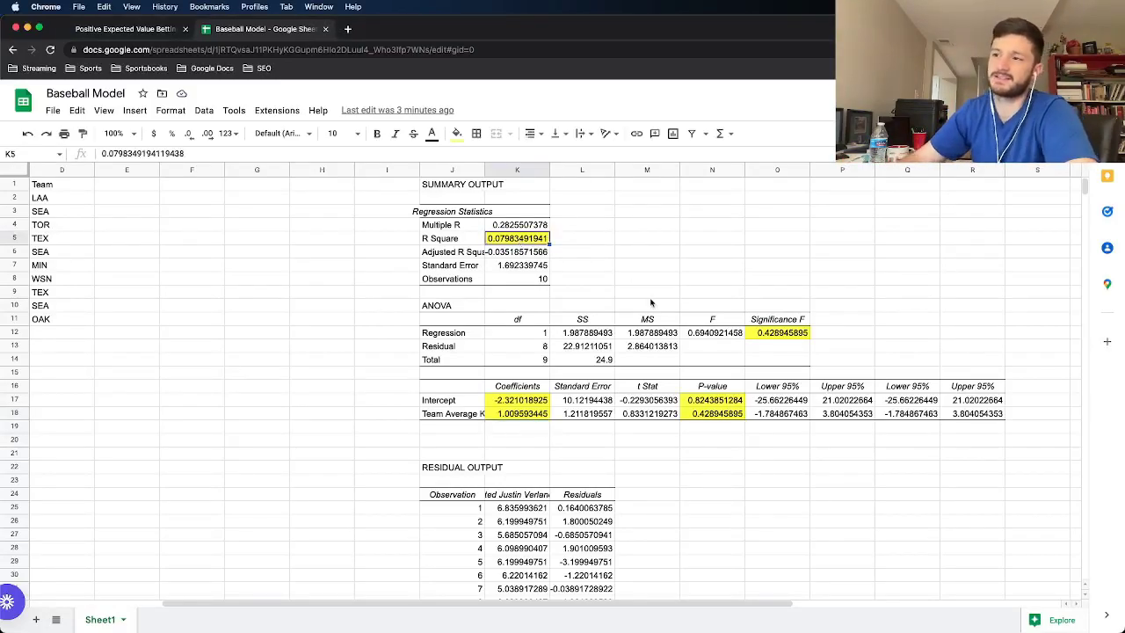
click(171, 135)
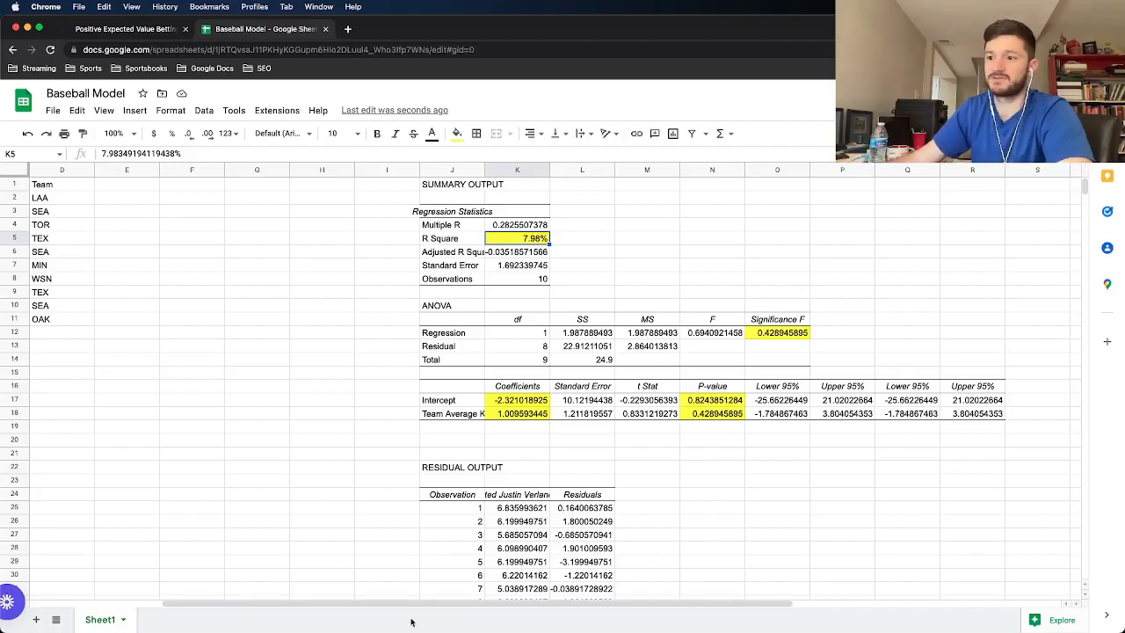
drag(415, 603, 301, 603)
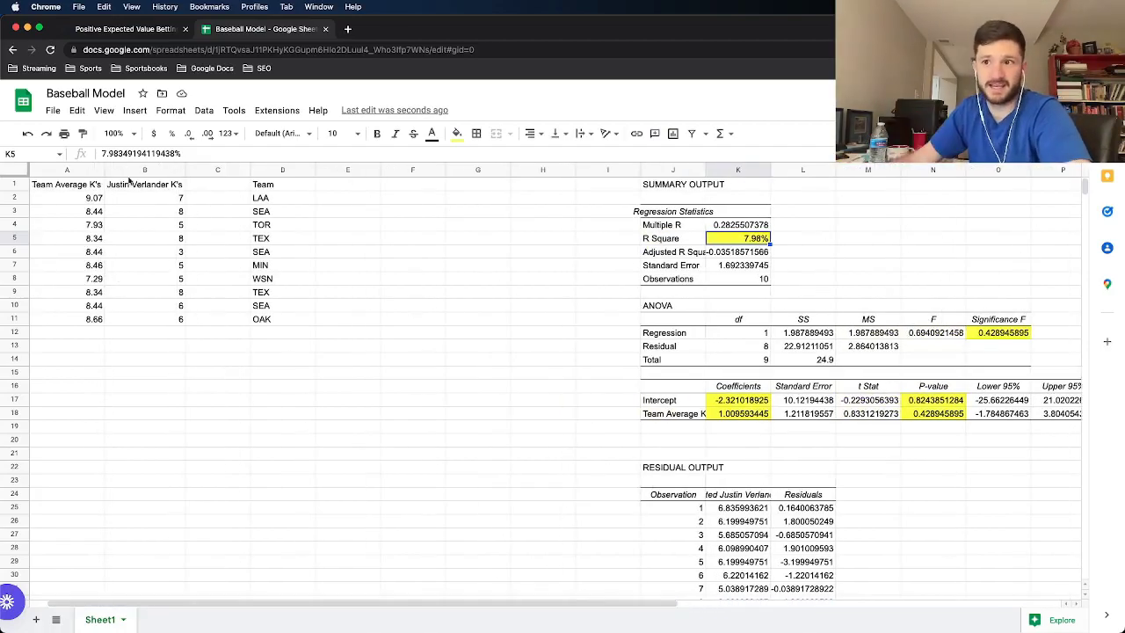
click(163, 187)
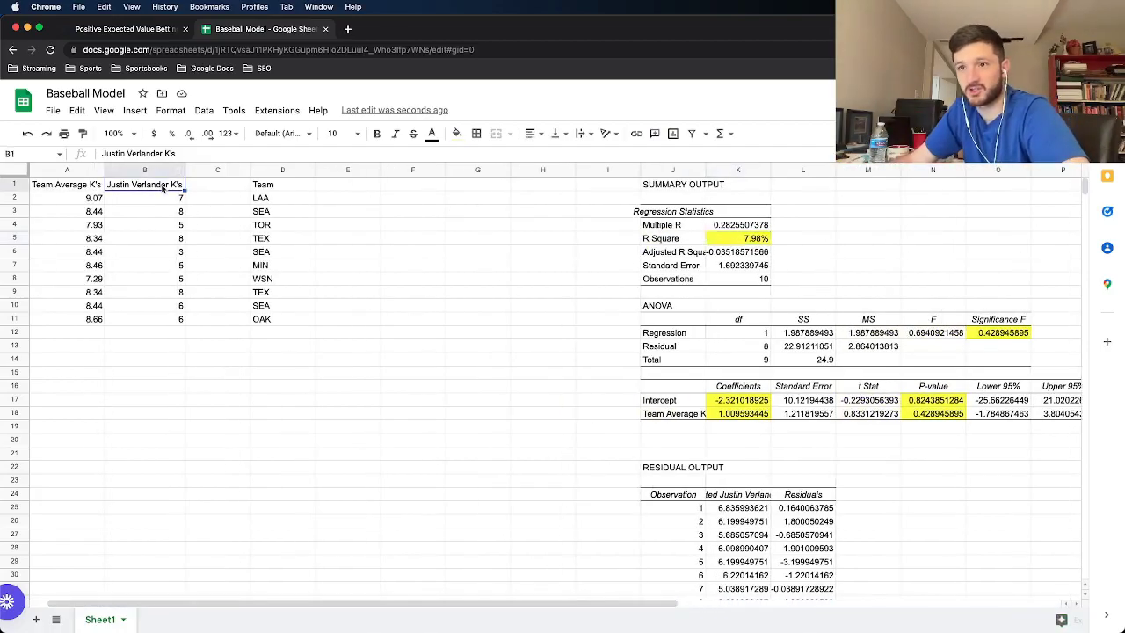
click(90, 188)
click(761, 240)
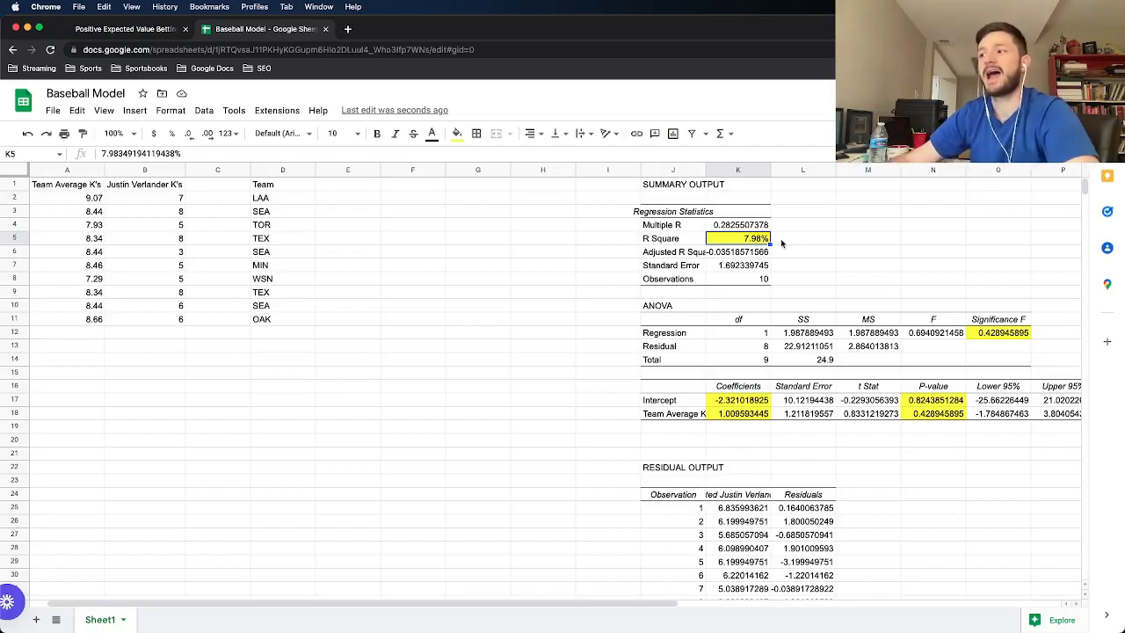
click(88, 185)
key(Right)
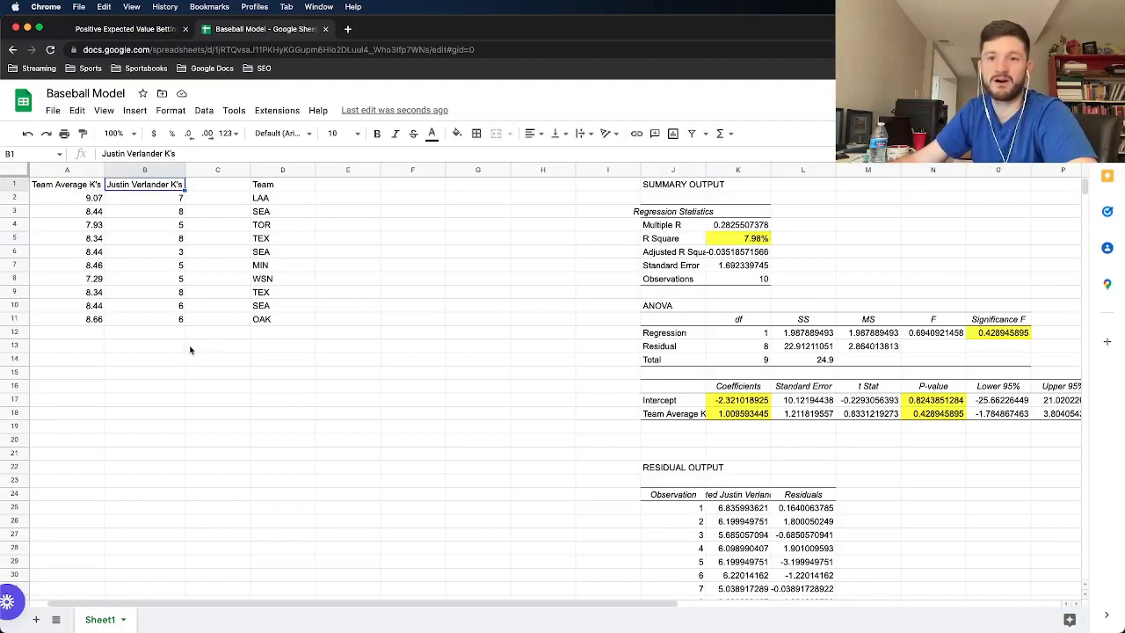
click(83, 200)
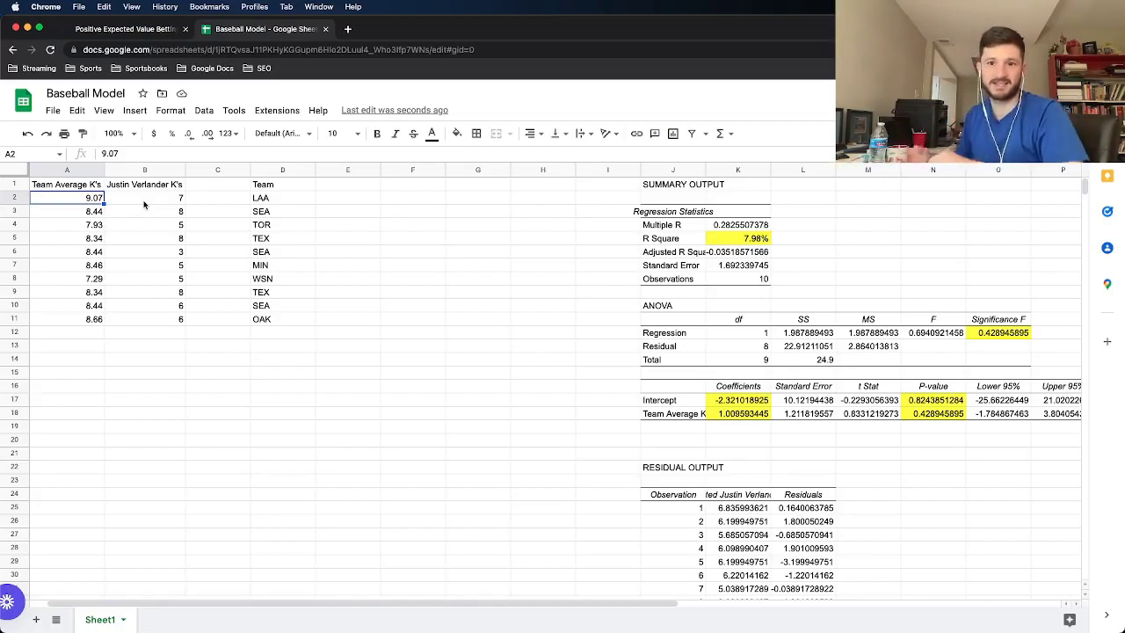
click(754, 240)
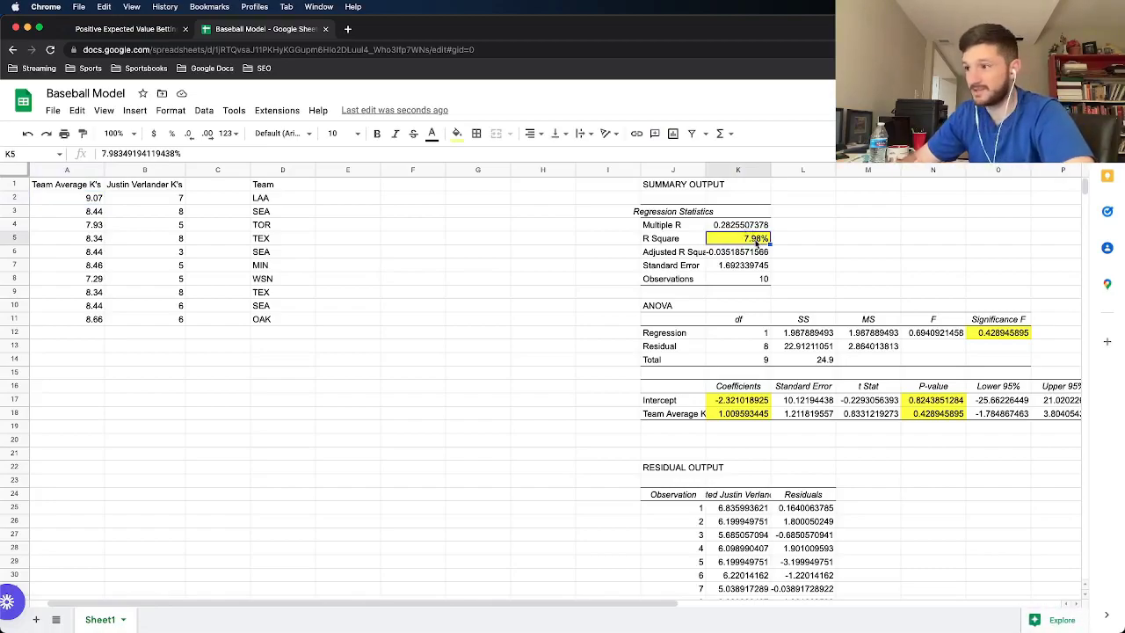
click(989, 332)
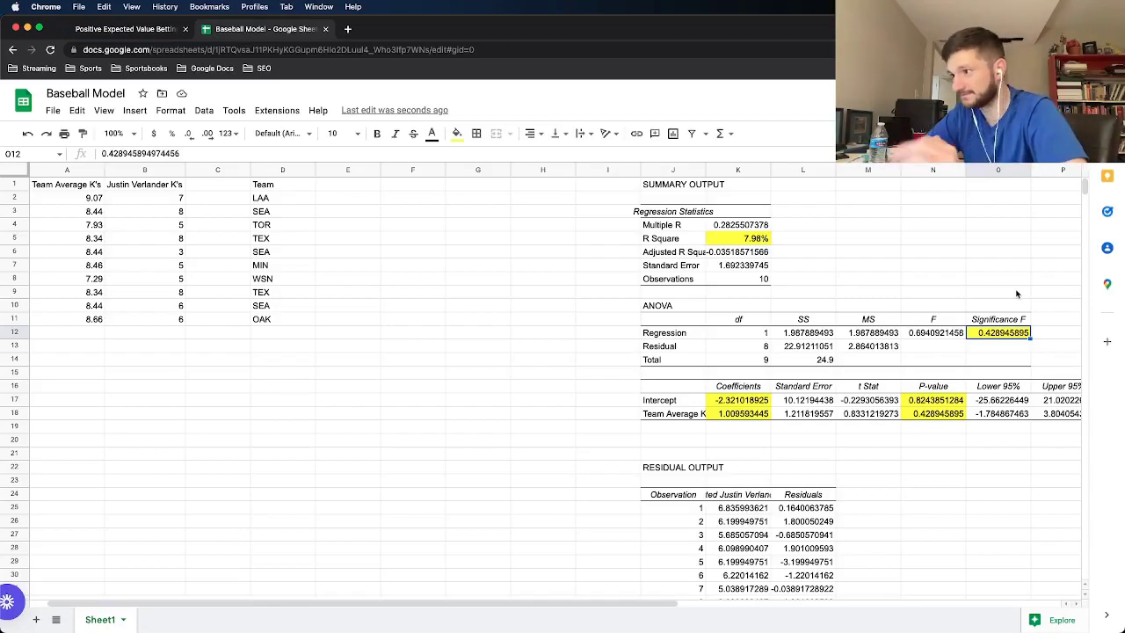
drag(955, 401, 955, 414)
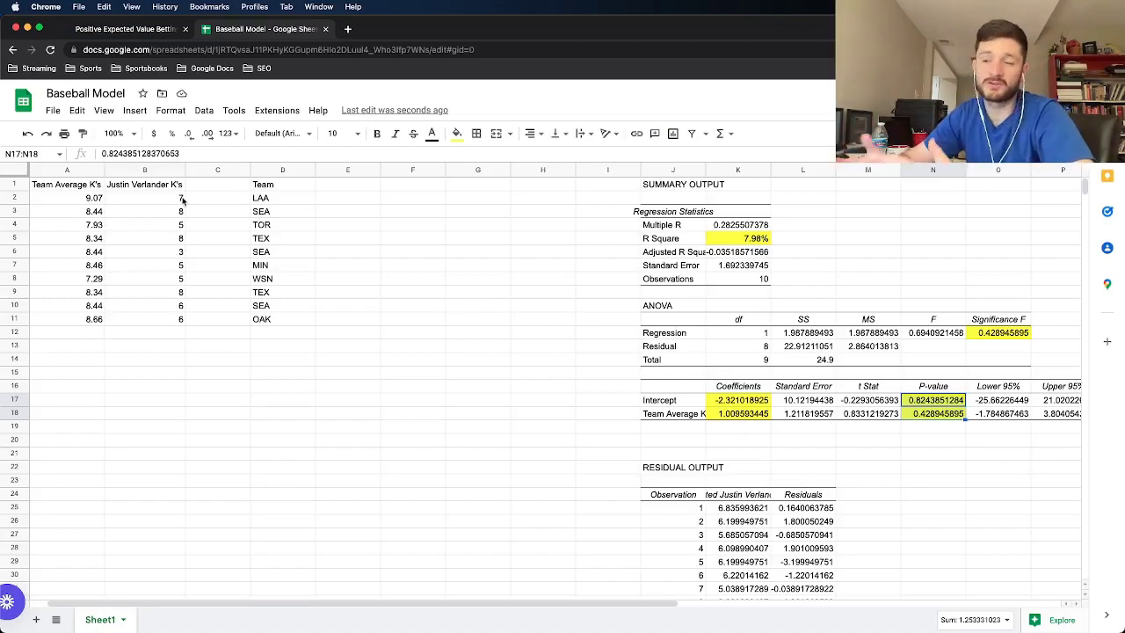
click(674, 427)
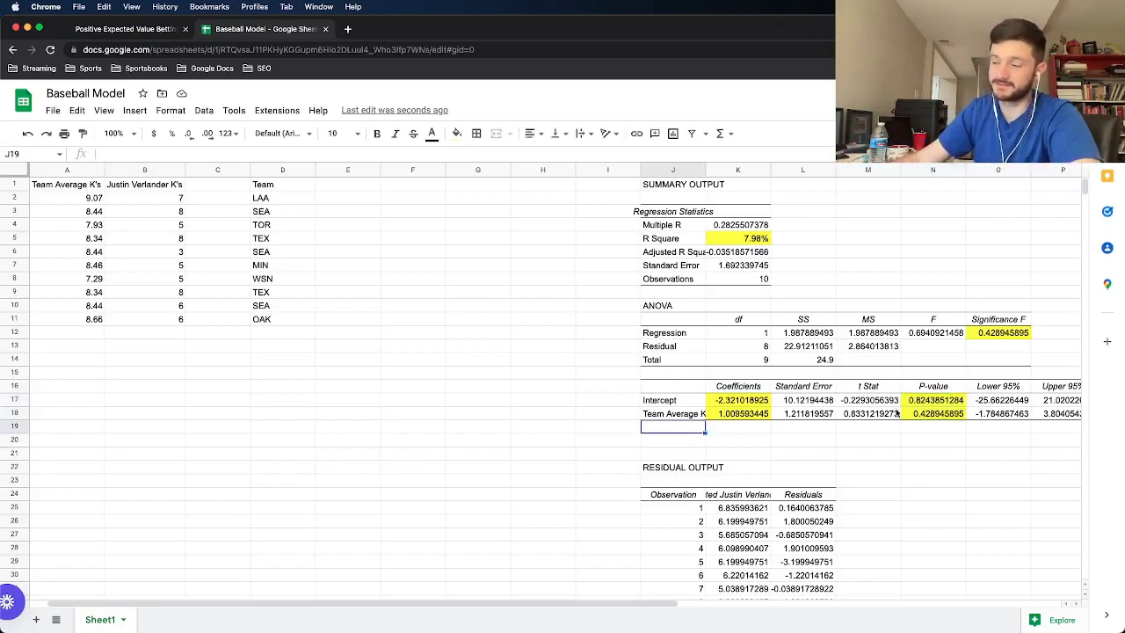
drag(932, 400, 923, 413)
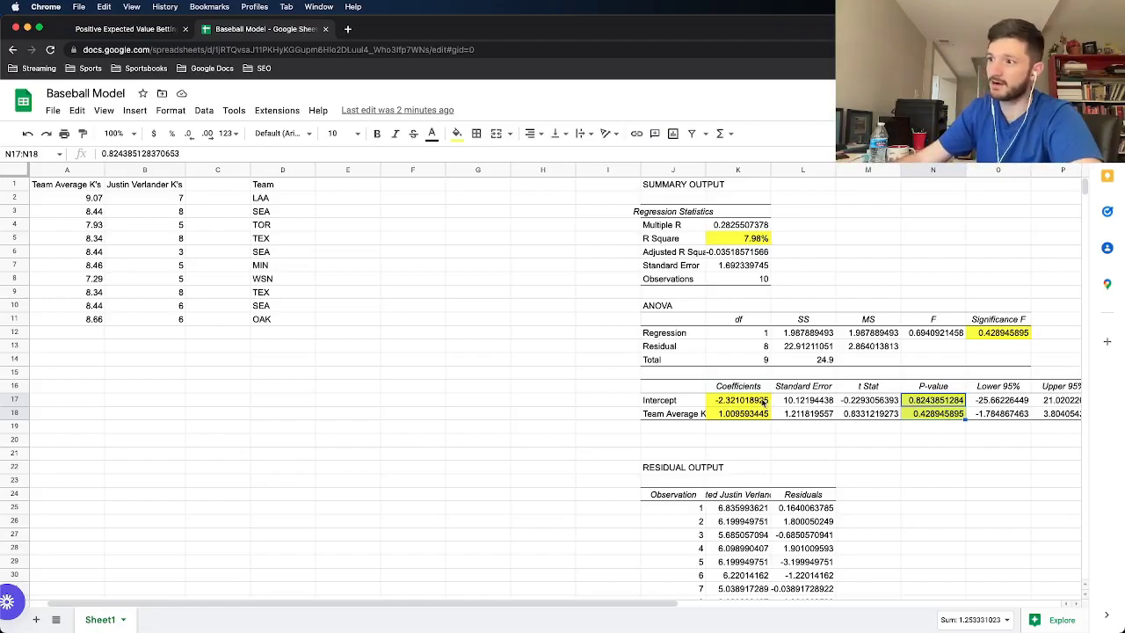
drag(763, 401, 763, 414)
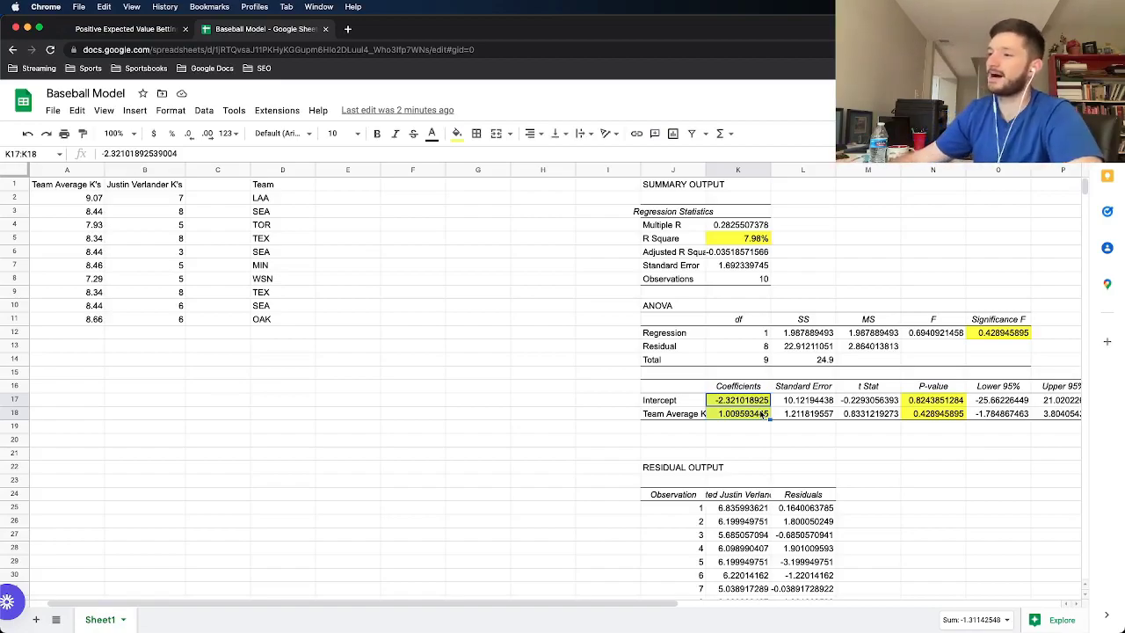
click(749, 403)
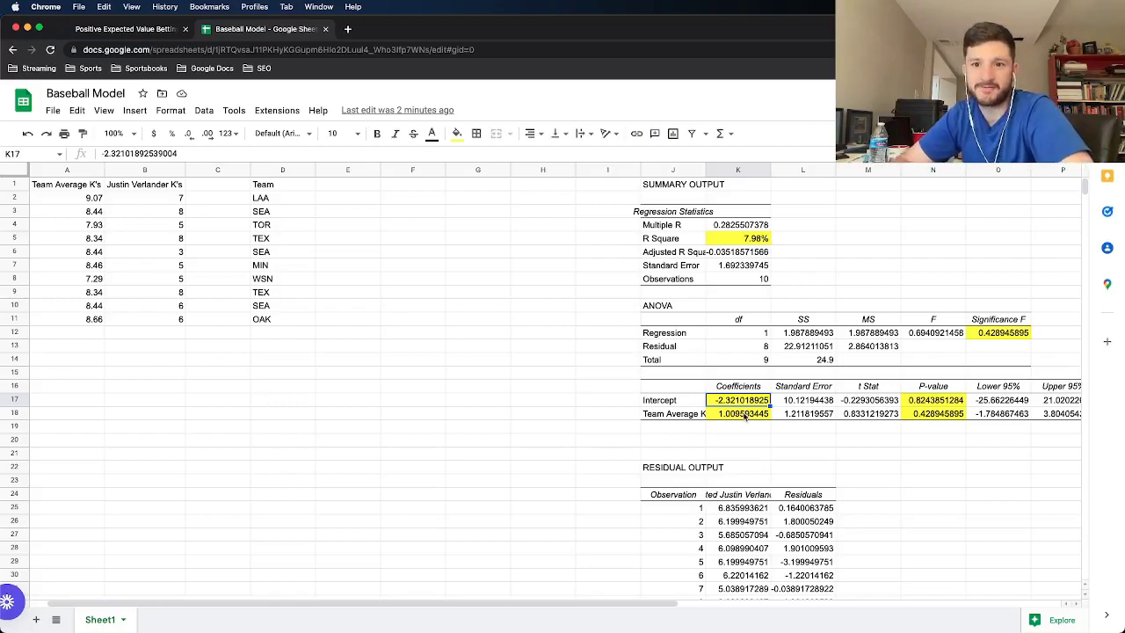
click(746, 415)
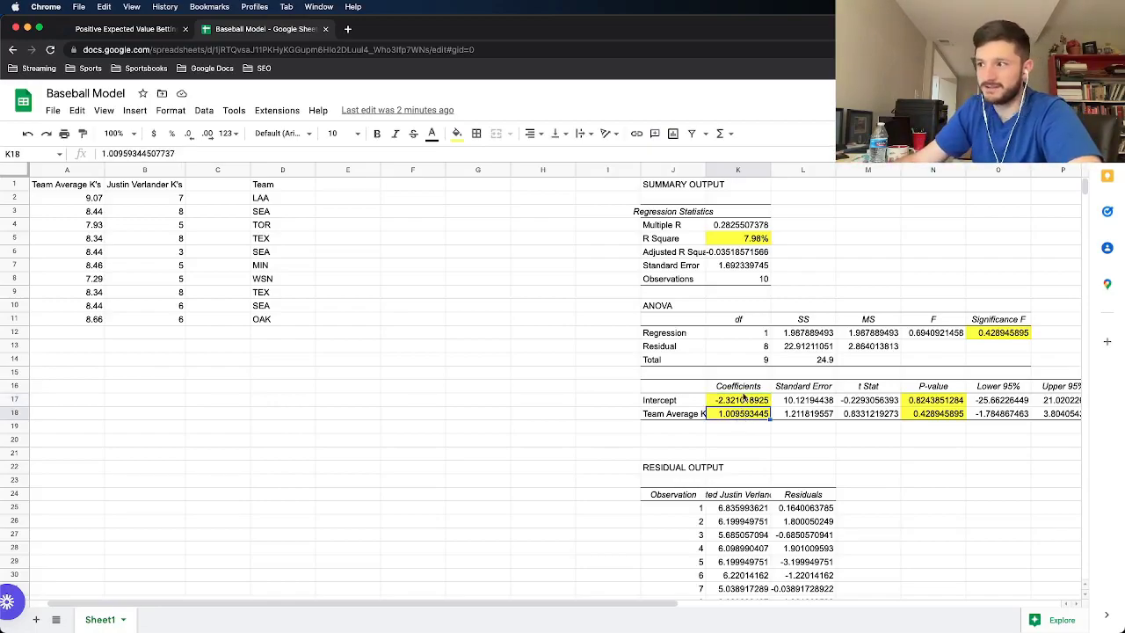
click(744, 398)
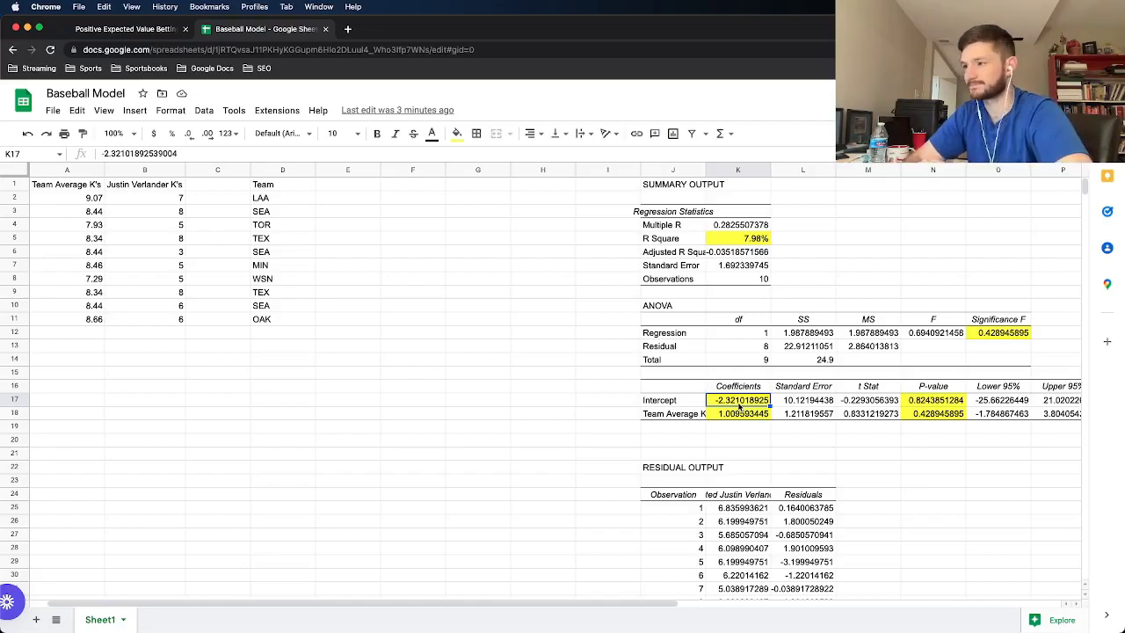
drag(739, 405, 741, 417)
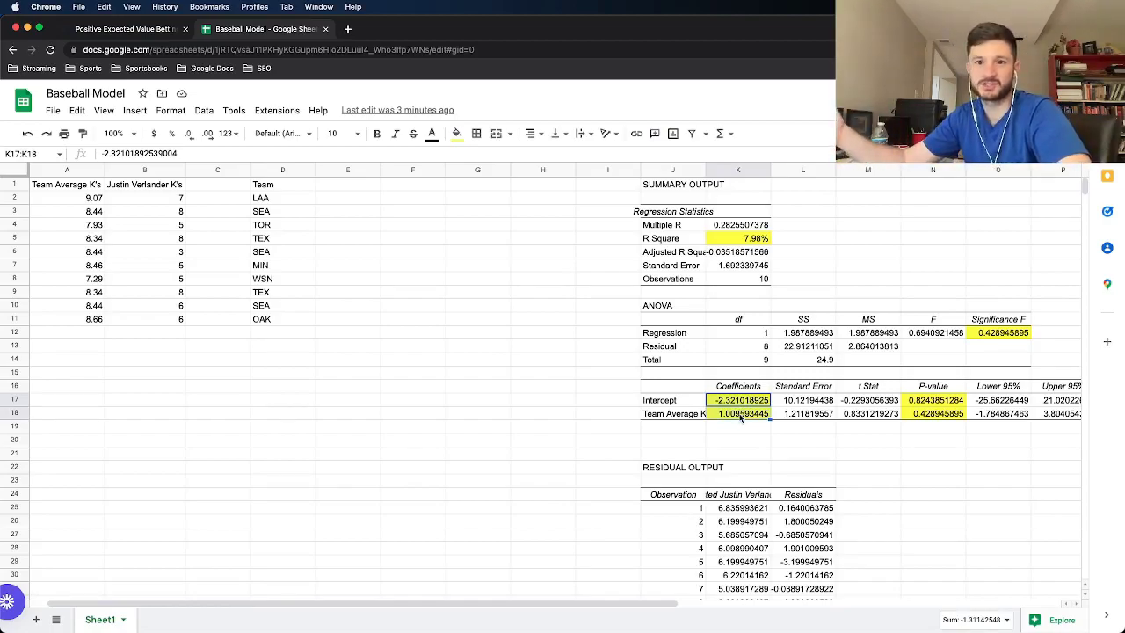
click(743, 404)
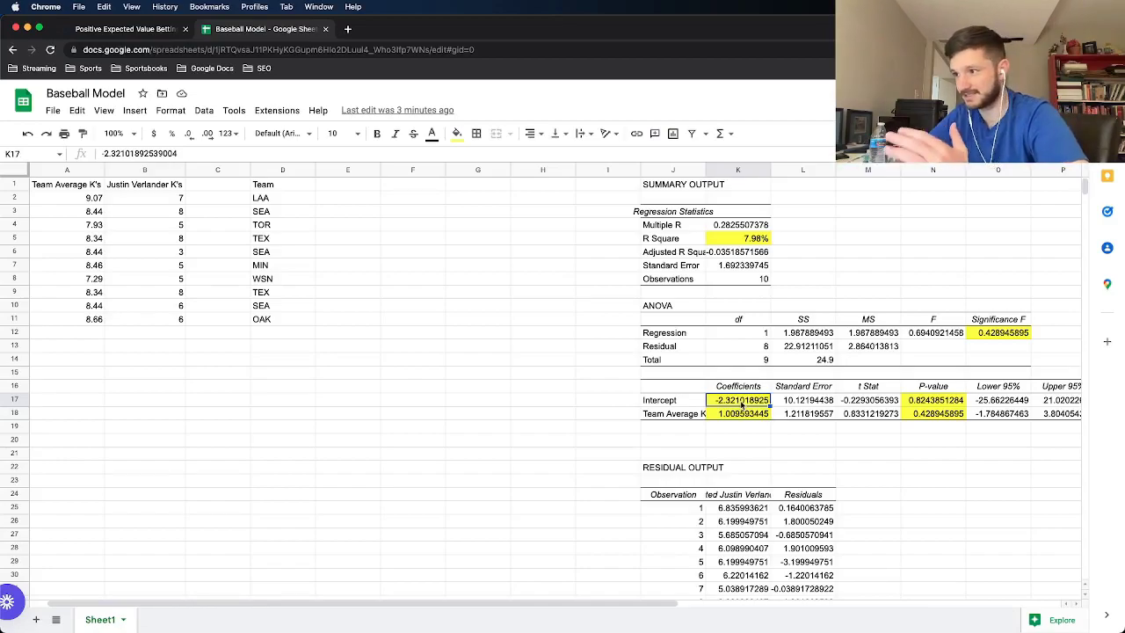
click(735, 431)
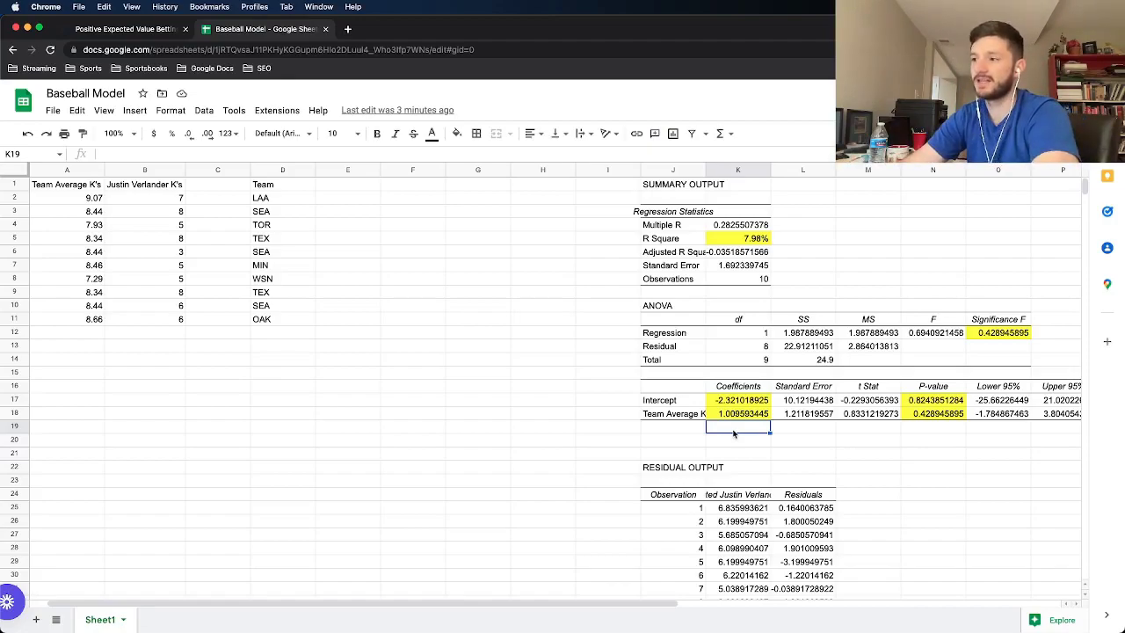
Step: Type the note '(coefficient + (X Range * Team Average Ks)' in K19 below the coefficients
text(()
text(=)
text(o)
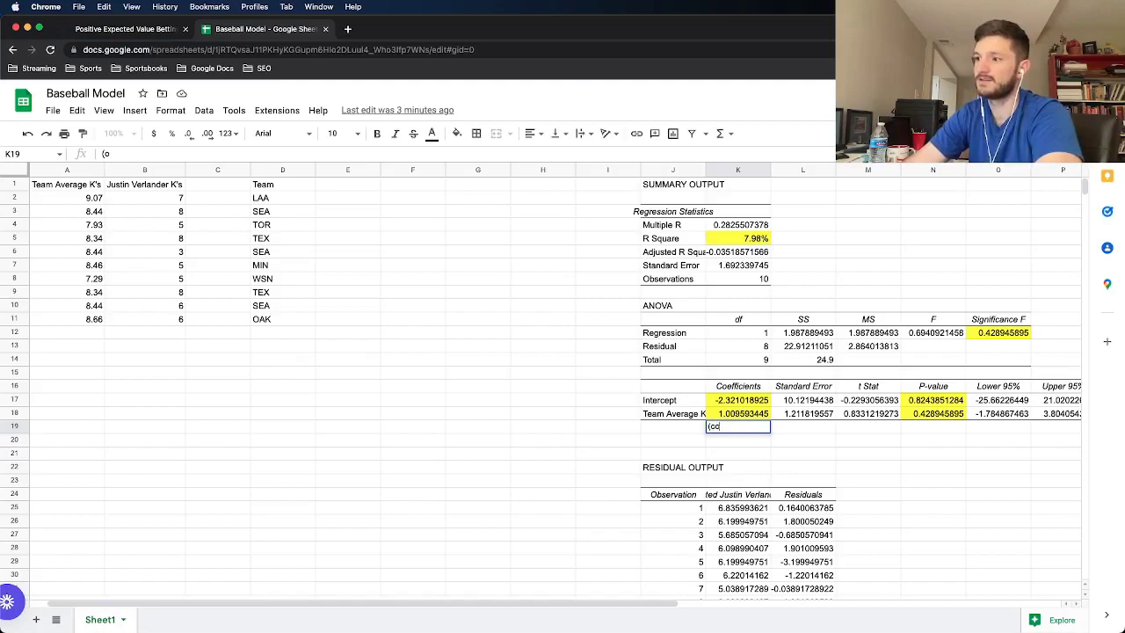
text(efefficient)
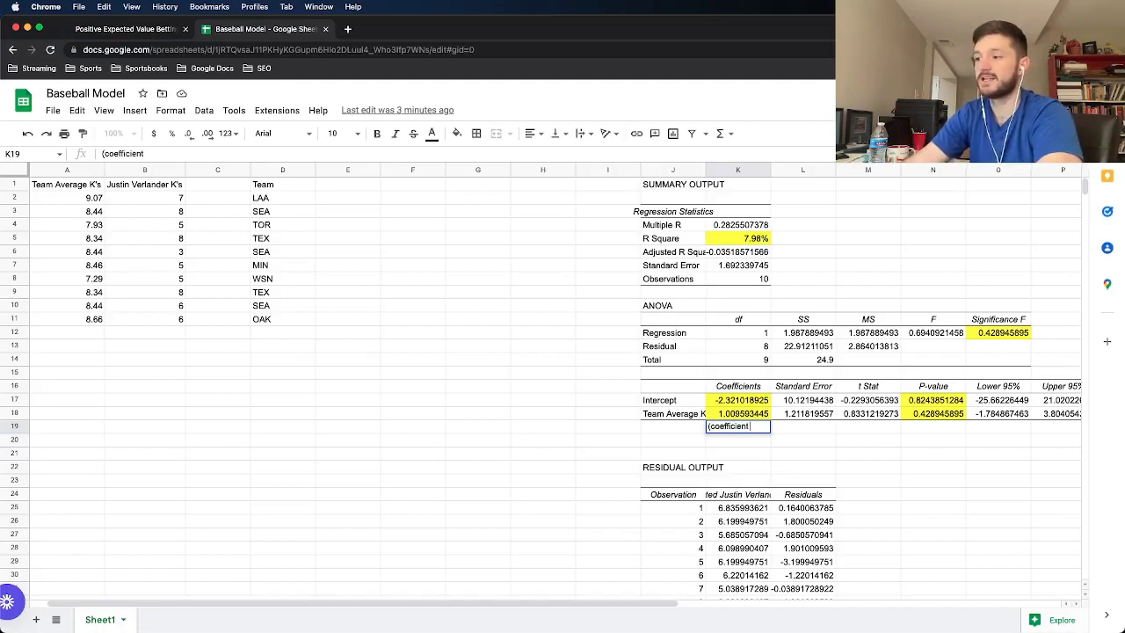
text( _+)
text(+ )
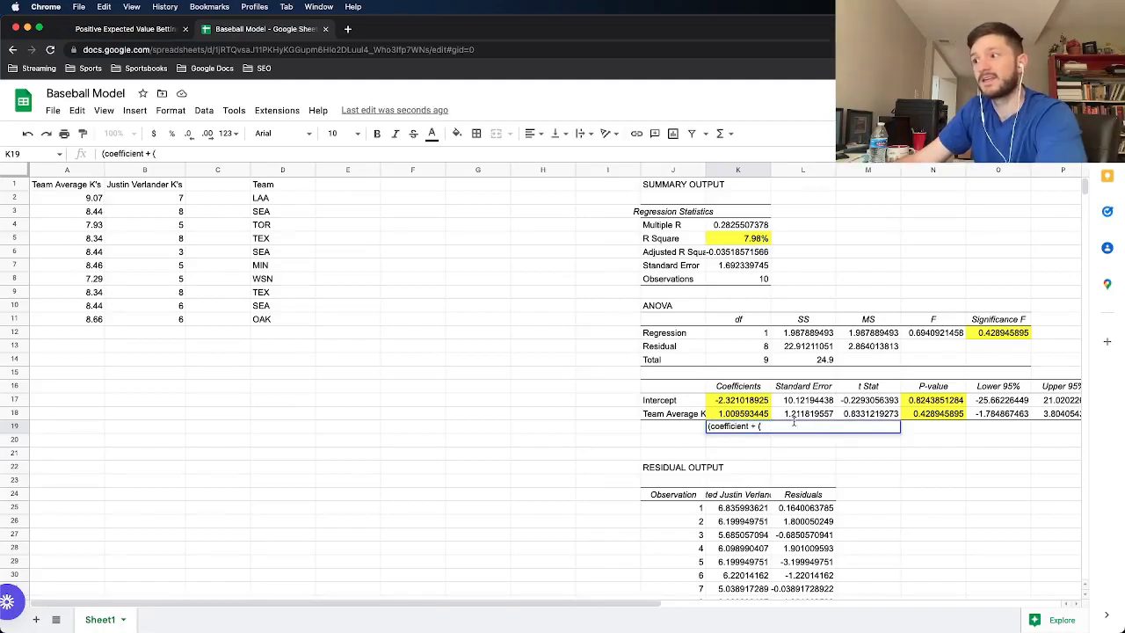
text((X Ra)
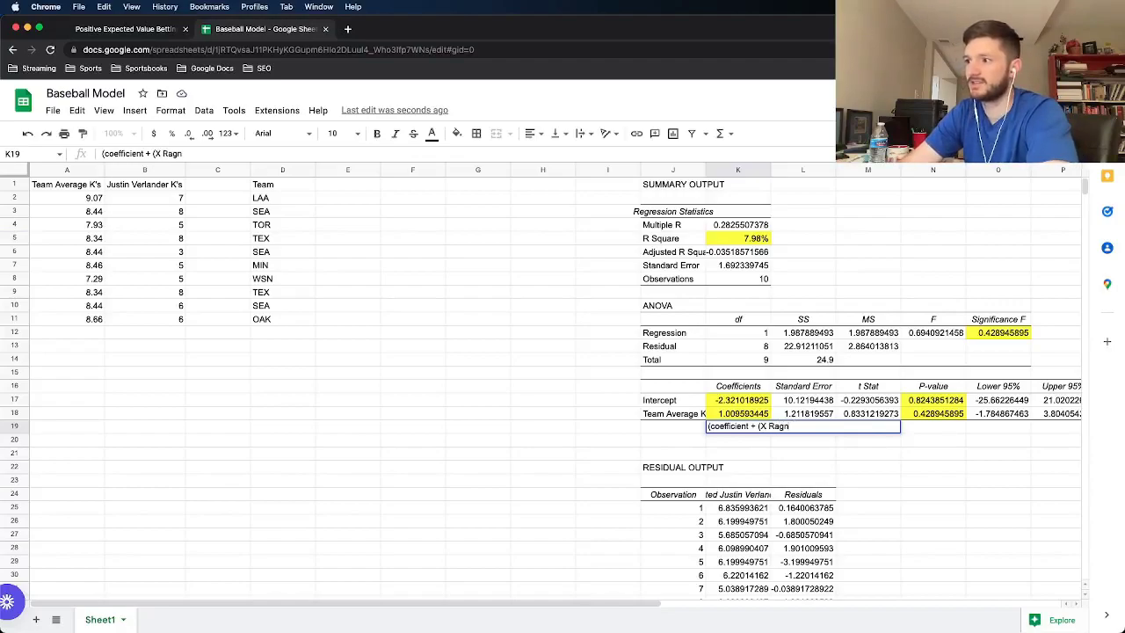
text(nge *)
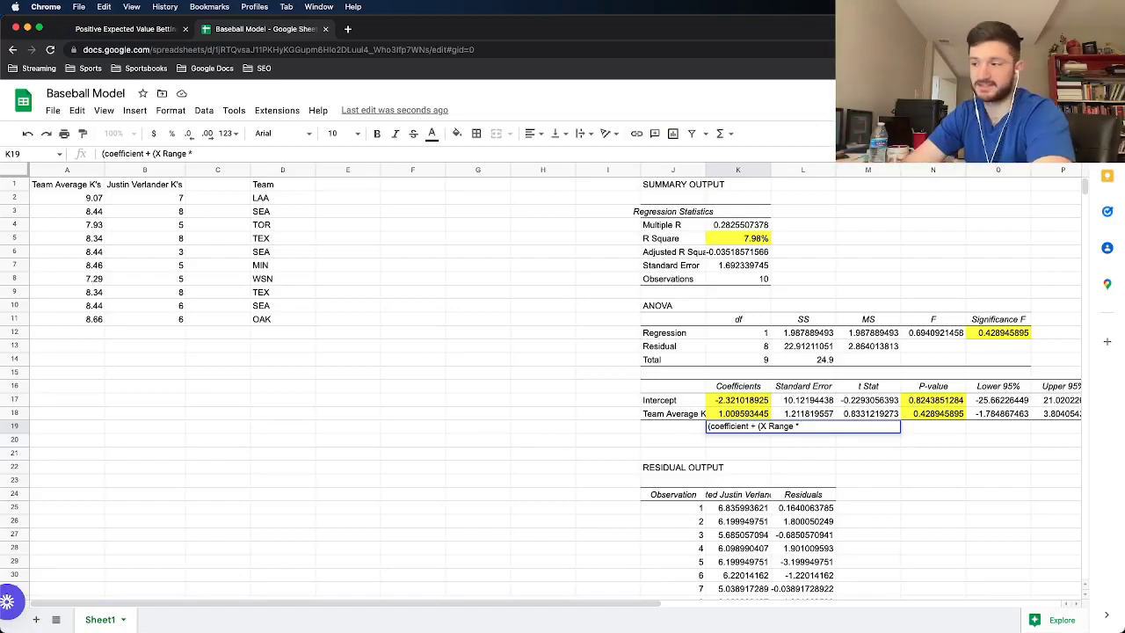
text( Team Average Ks)
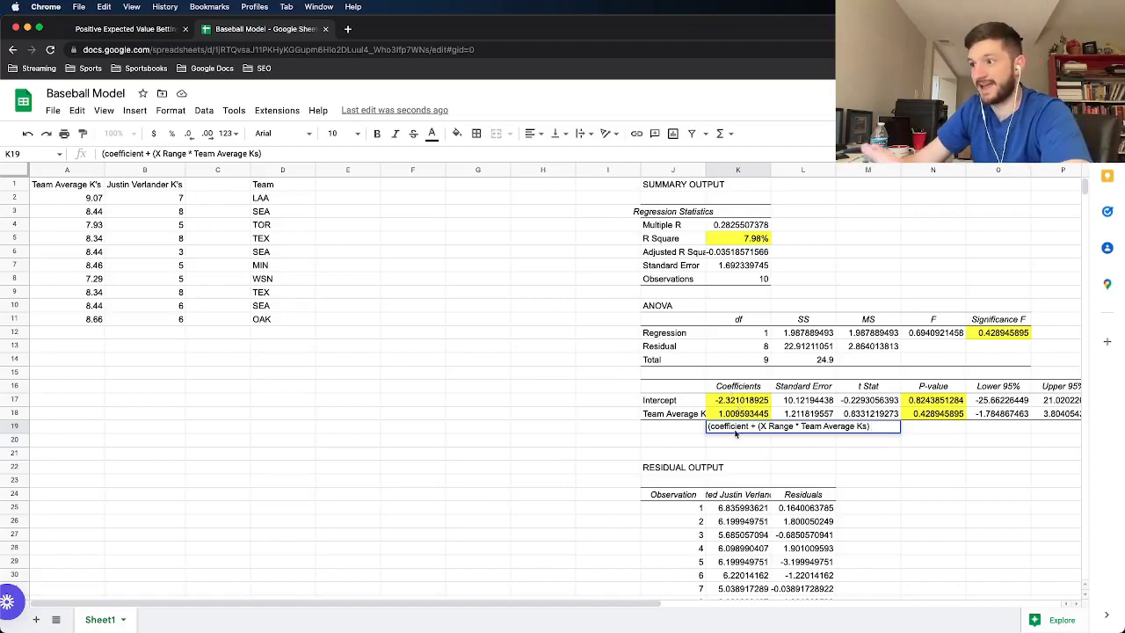
click(734, 426)
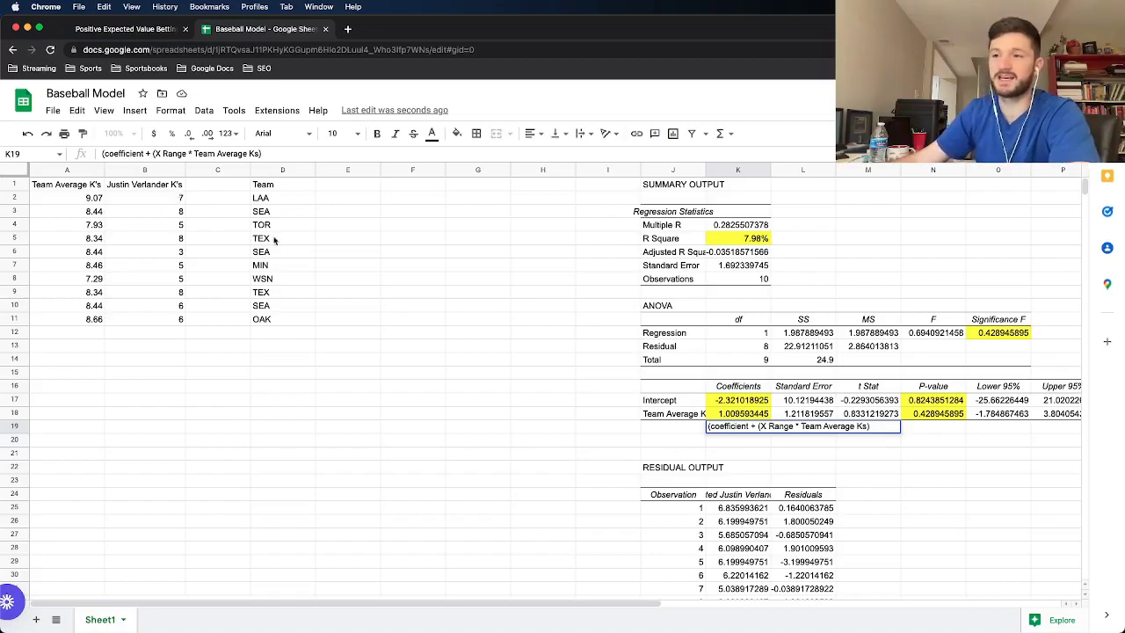
Step: Enter a new team average of 8.34 in A12
click(92, 331)
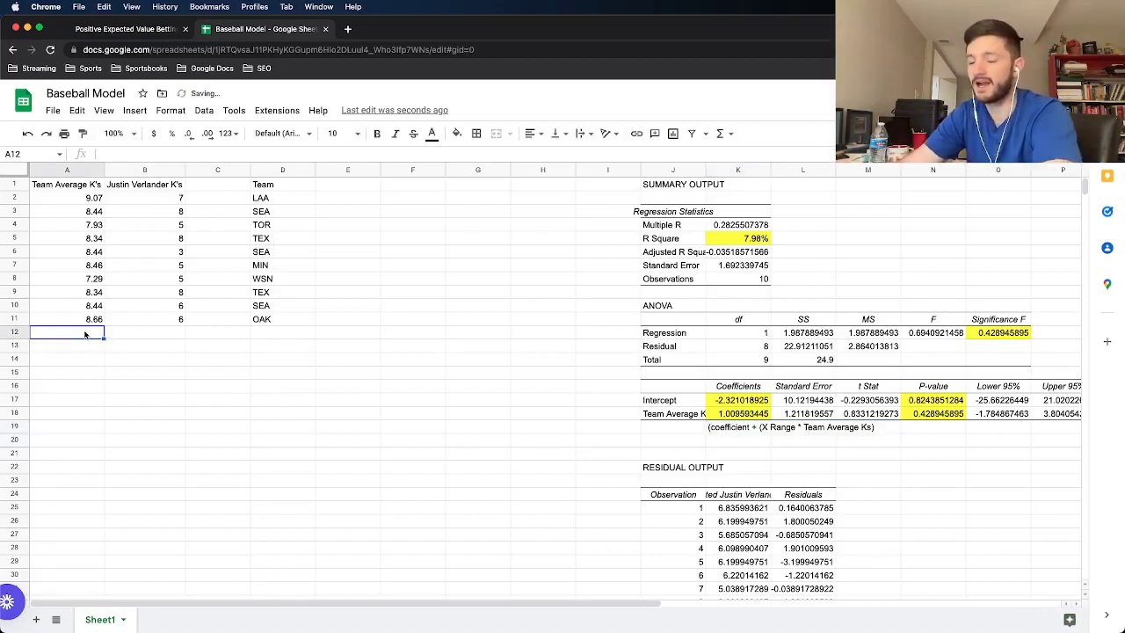
text(8.)
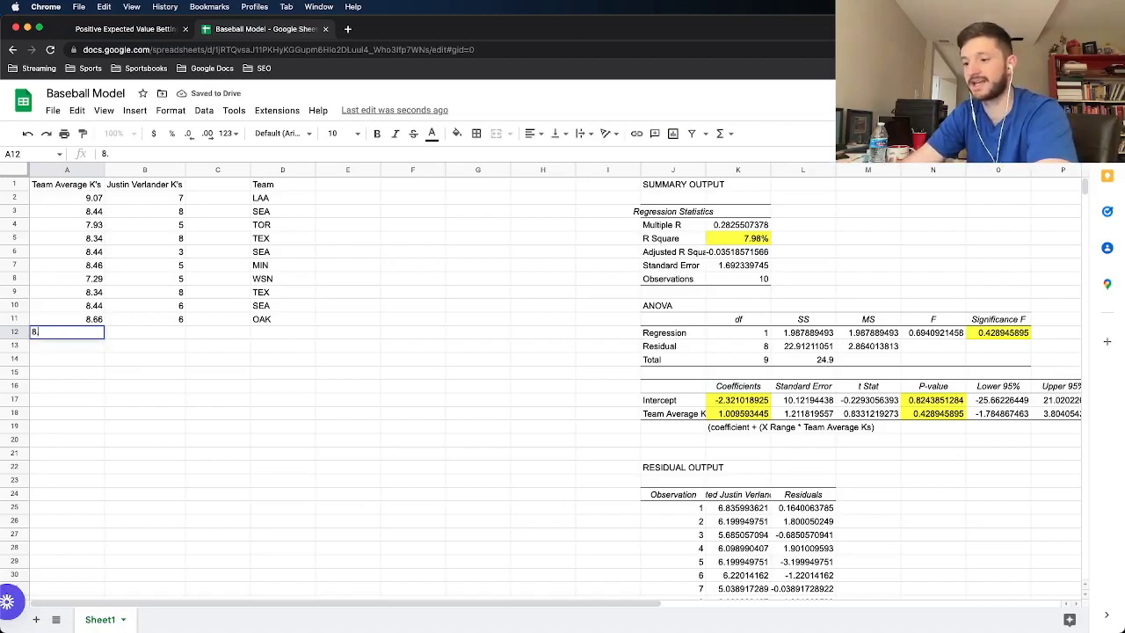
text(34)
key(Tab)
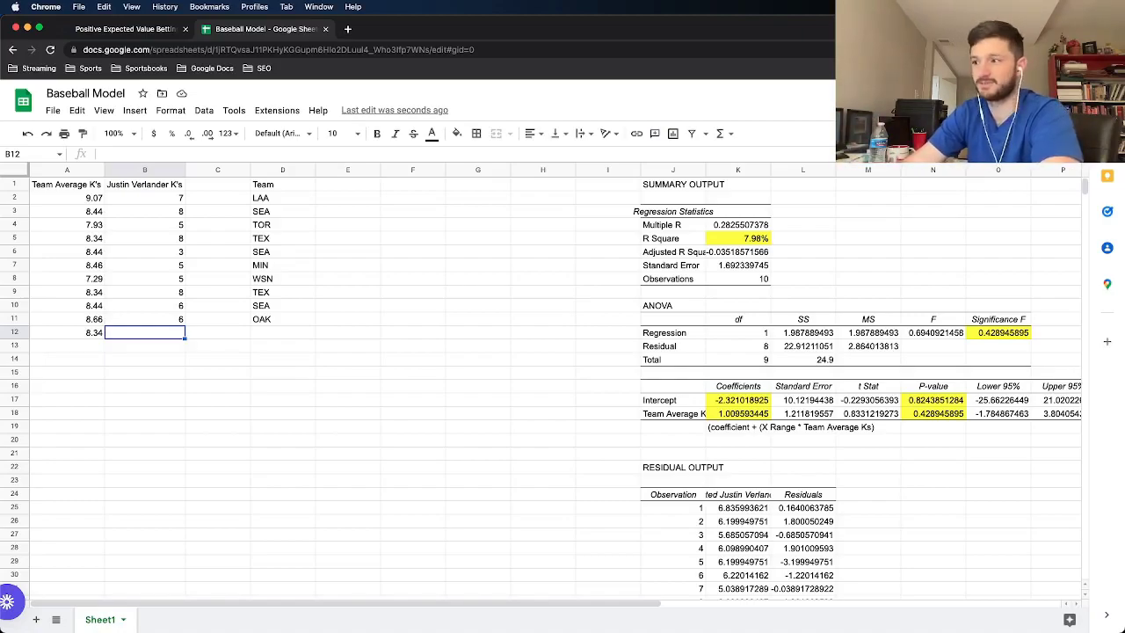
Step: Enter =K17+(K18*A12) in B12, predicting 6.10 Verlander strikeouts
text(=)
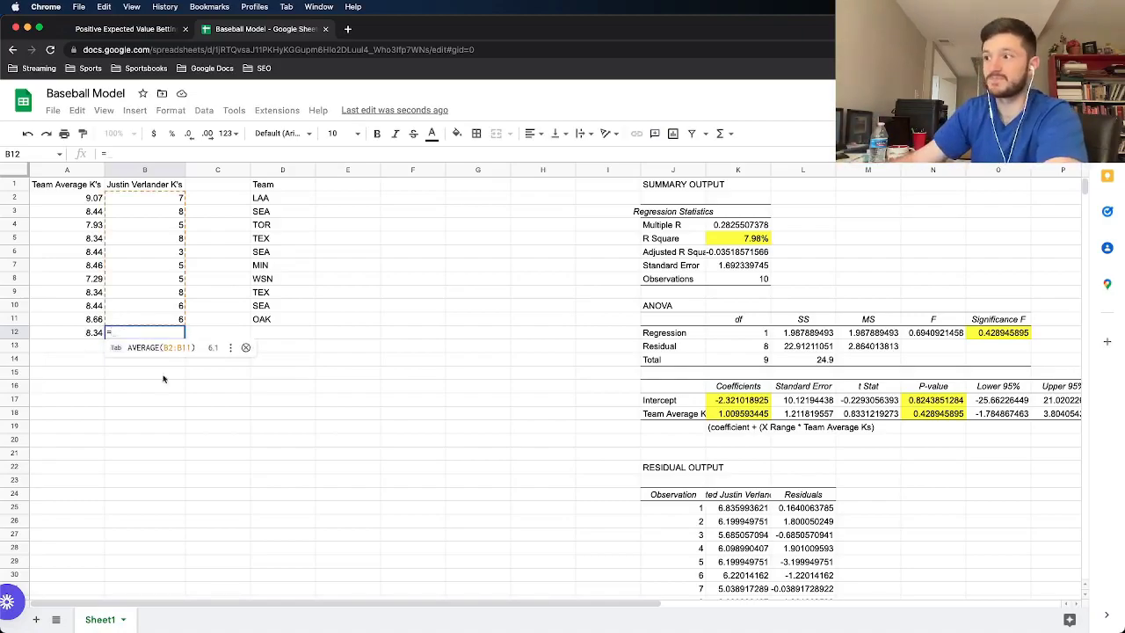
click(744, 401)
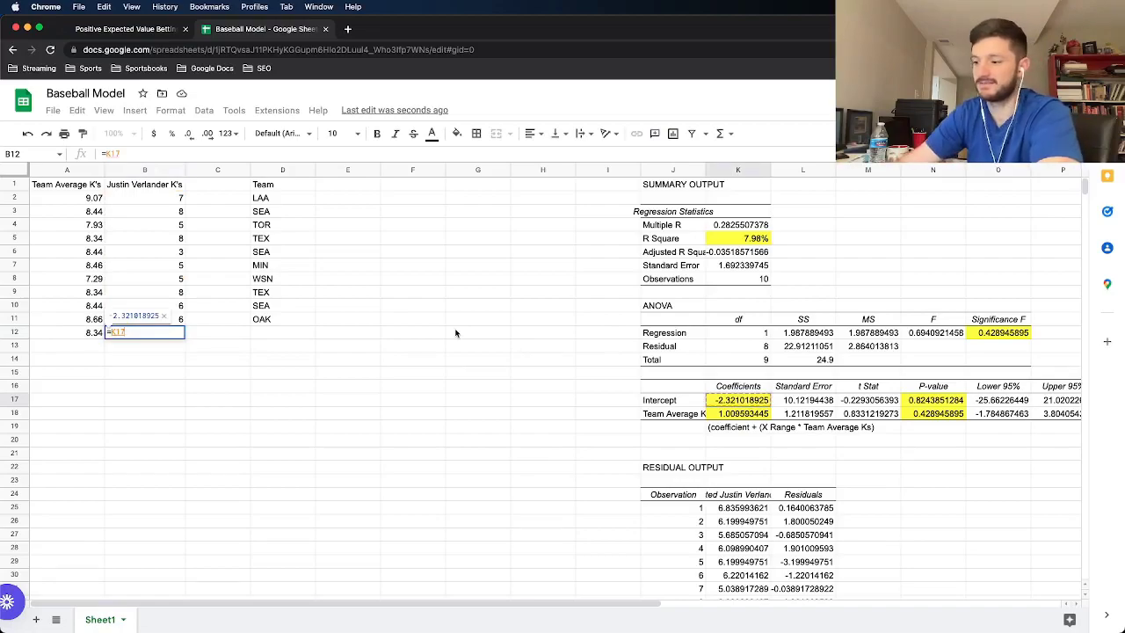
text(+()
click(737, 419)
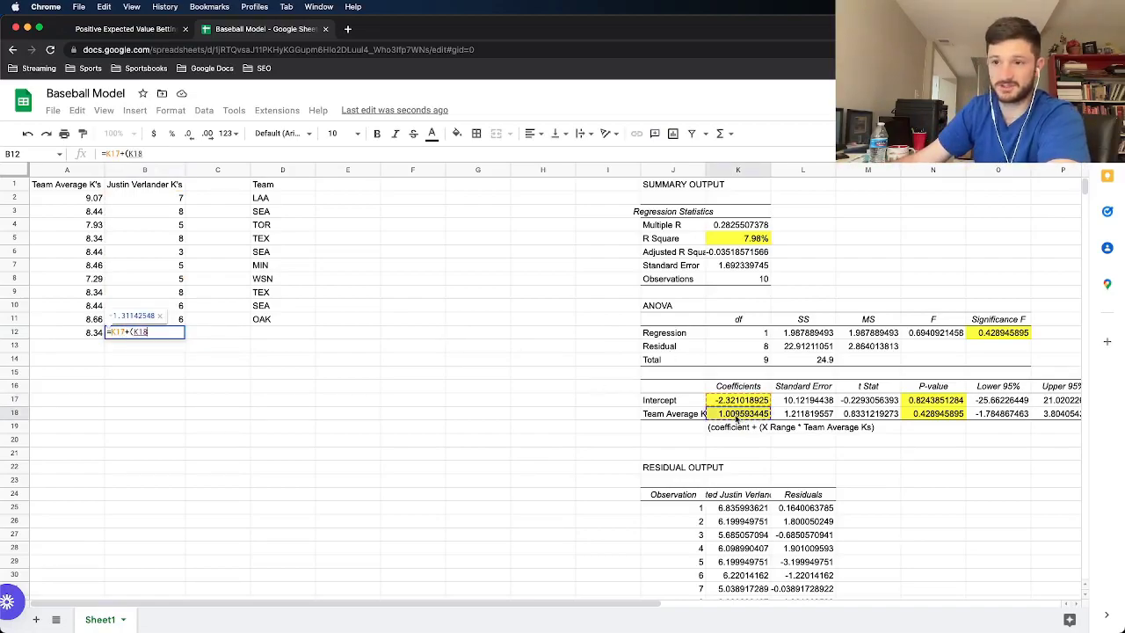
text(*)
click(92, 334)
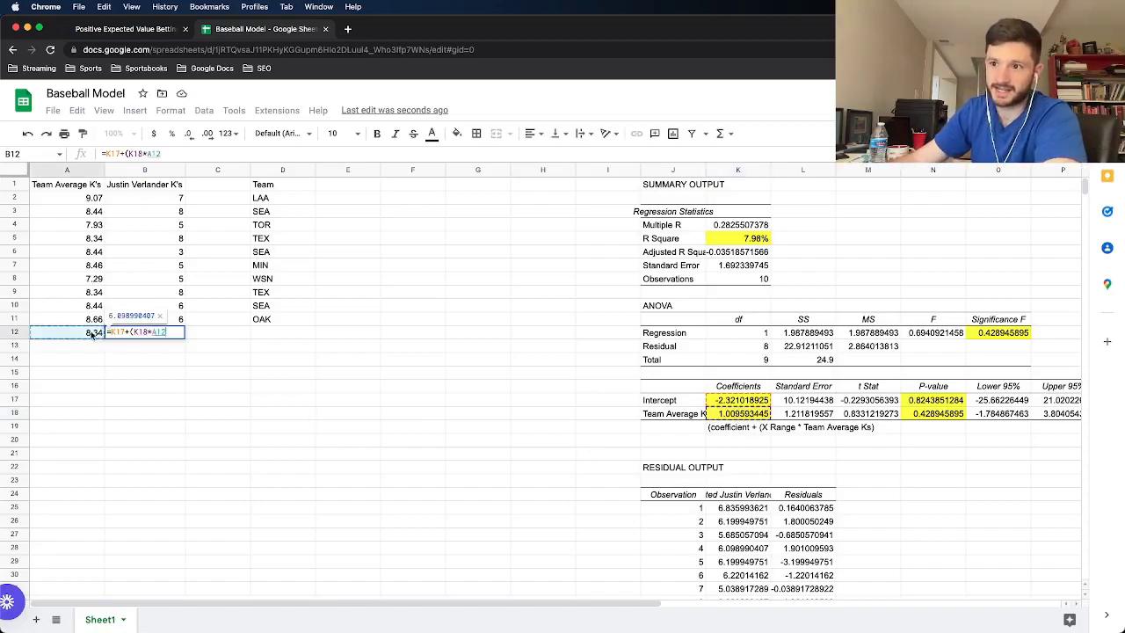
text())
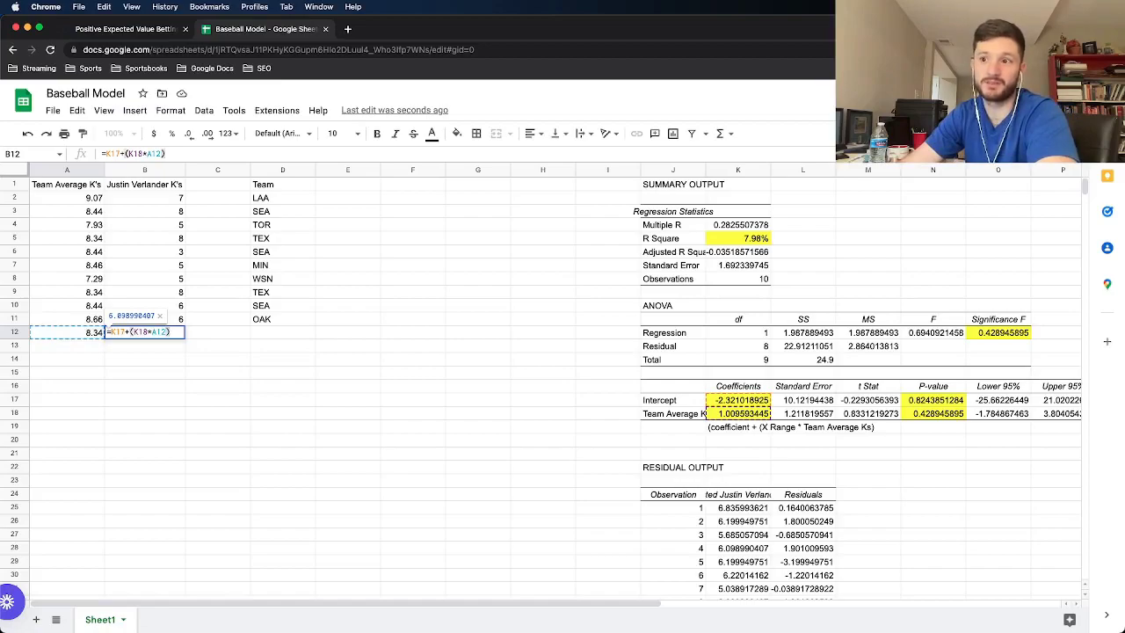
key(Tab)
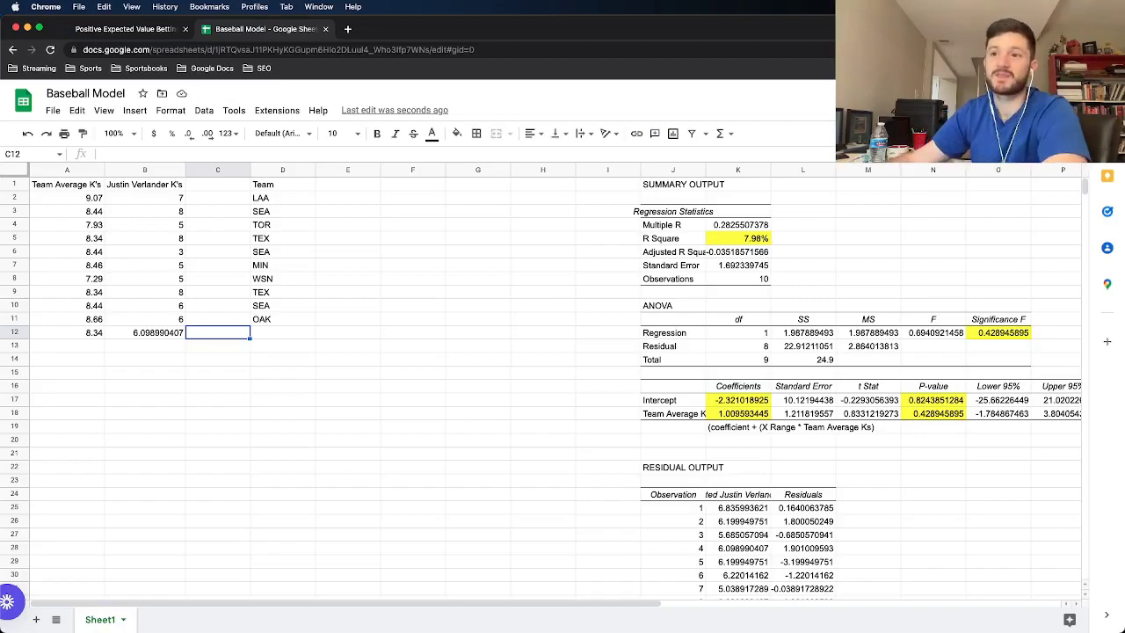
click(173, 332)
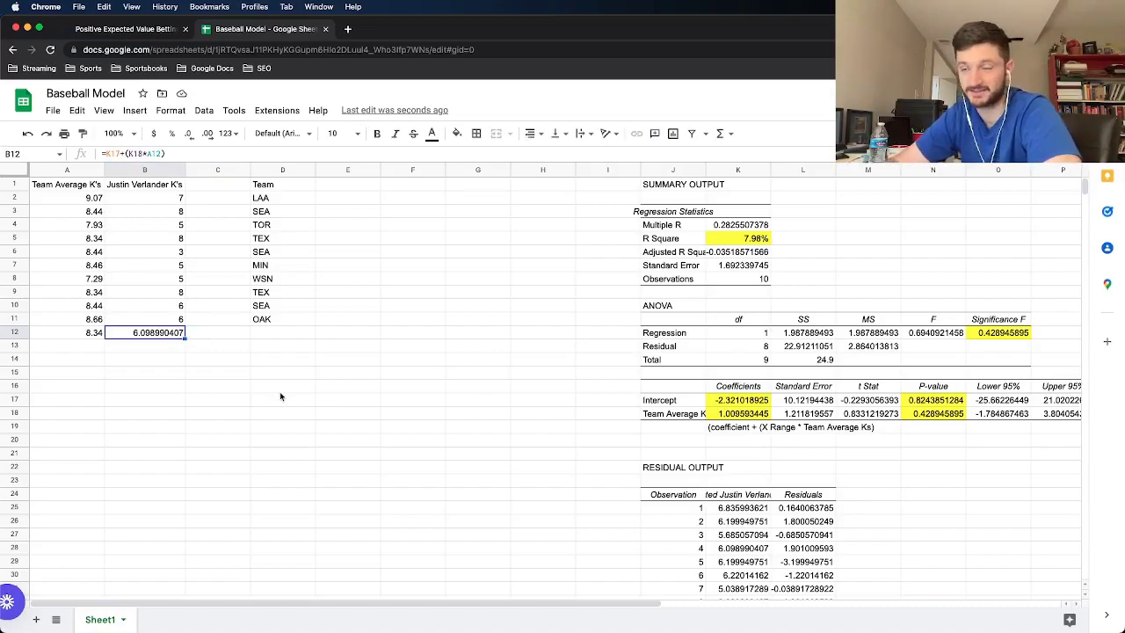
Step: Copy the 7.29 team average from A8 into A13
click(86, 335)
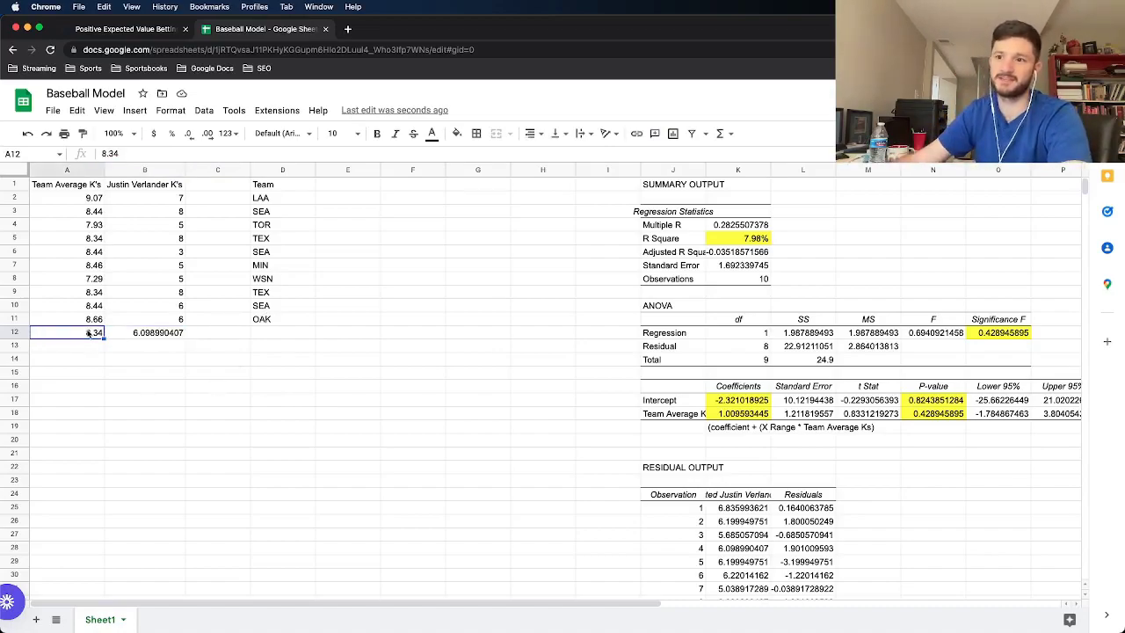
click(93, 283)
key(super+c)
click(86, 346)
key(super+v)
Step: Change B12 to =$K$17+($K$18*A12) and fill it down to B13, giving 5.04
click(181, 335)
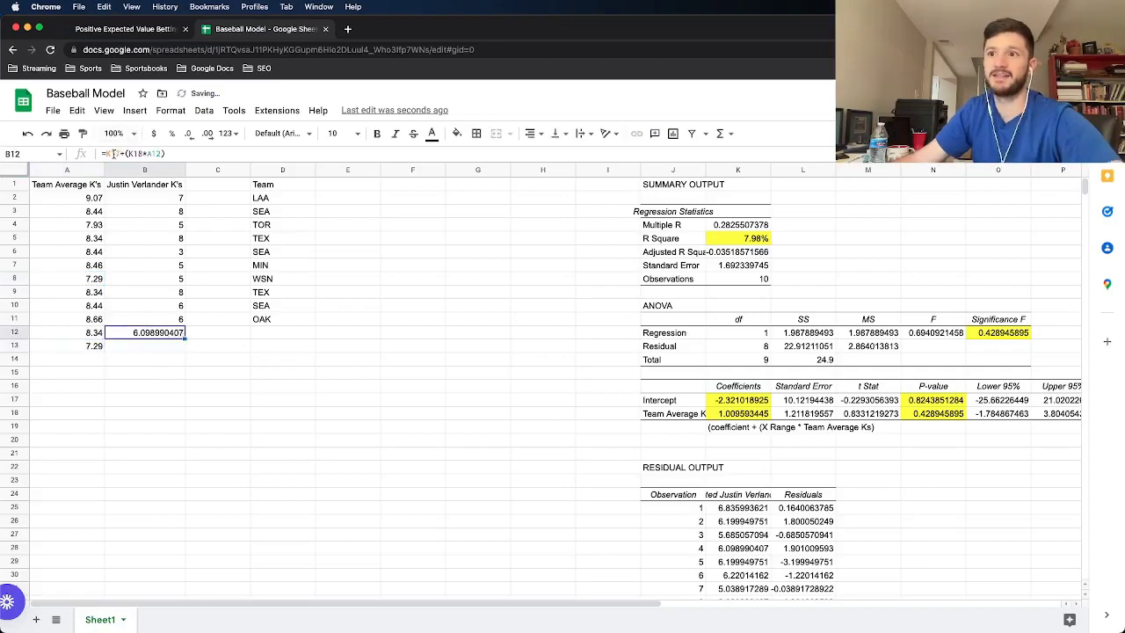
click(278, 152)
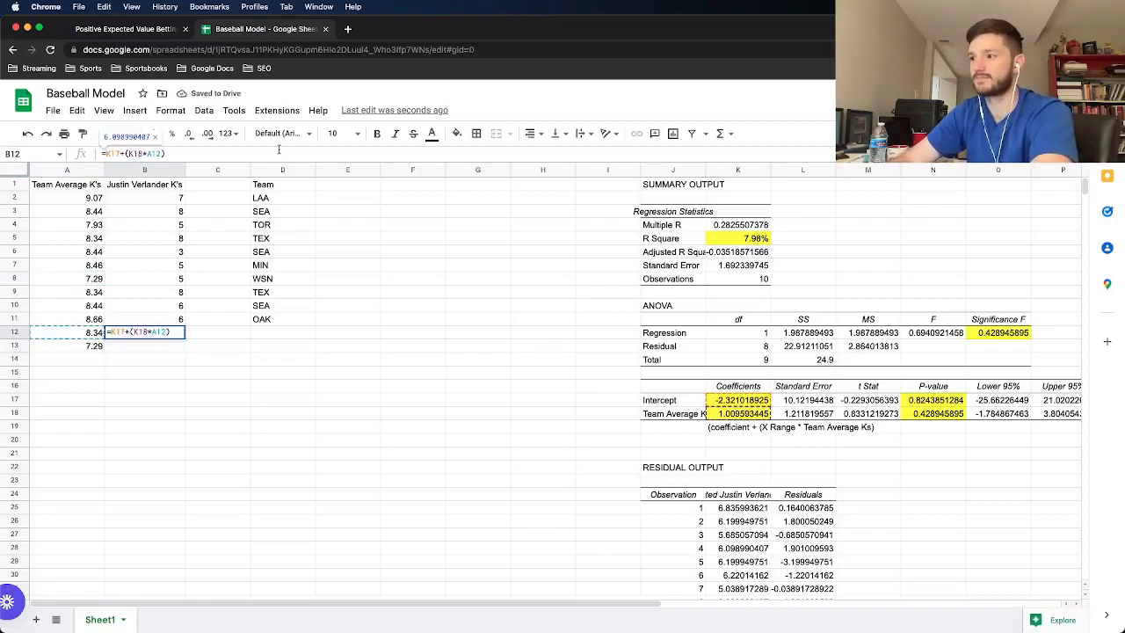
text($K)
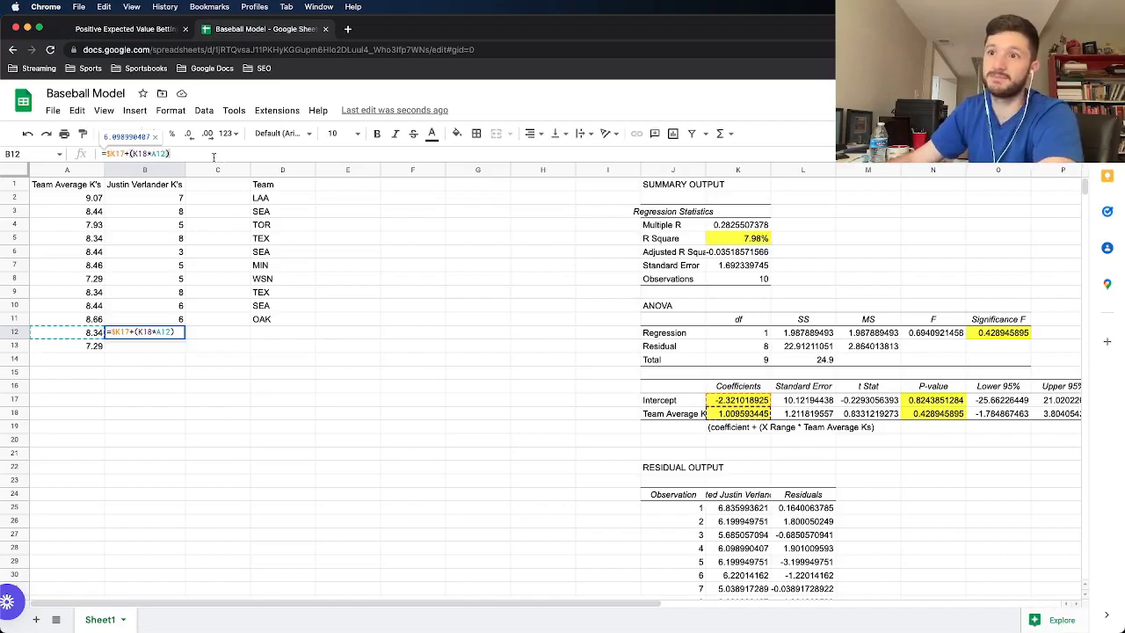
text($)
click(138, 154)
text($)
click(143, 154)
text($K$)
key(Return)
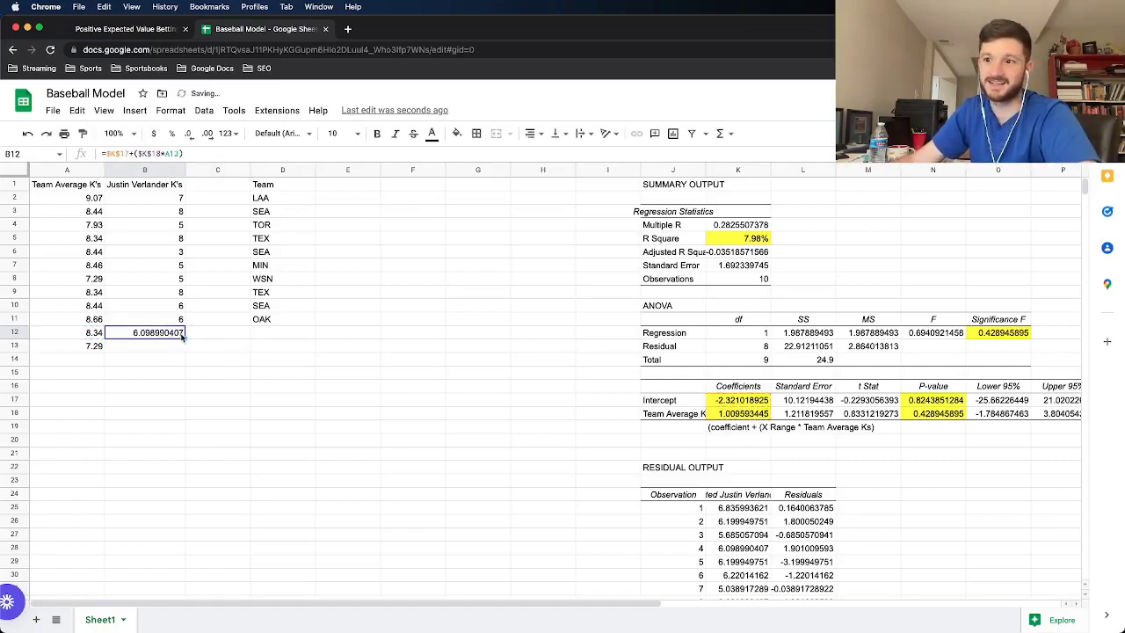
drag(184, 338, 177, 349)
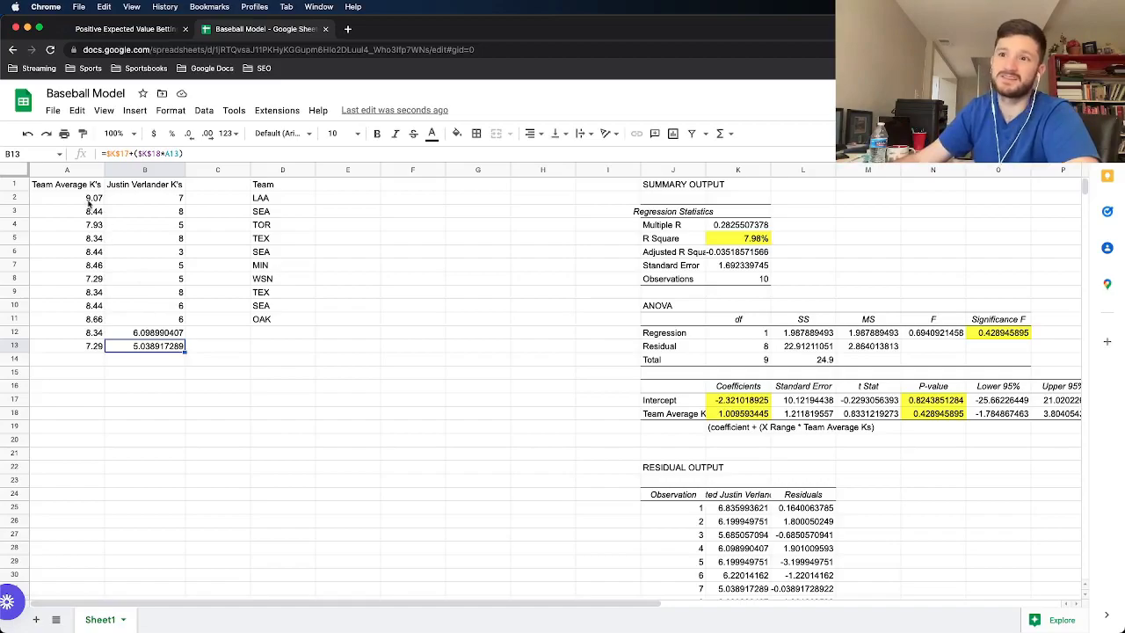
click(88, 170)
click(141, 170)
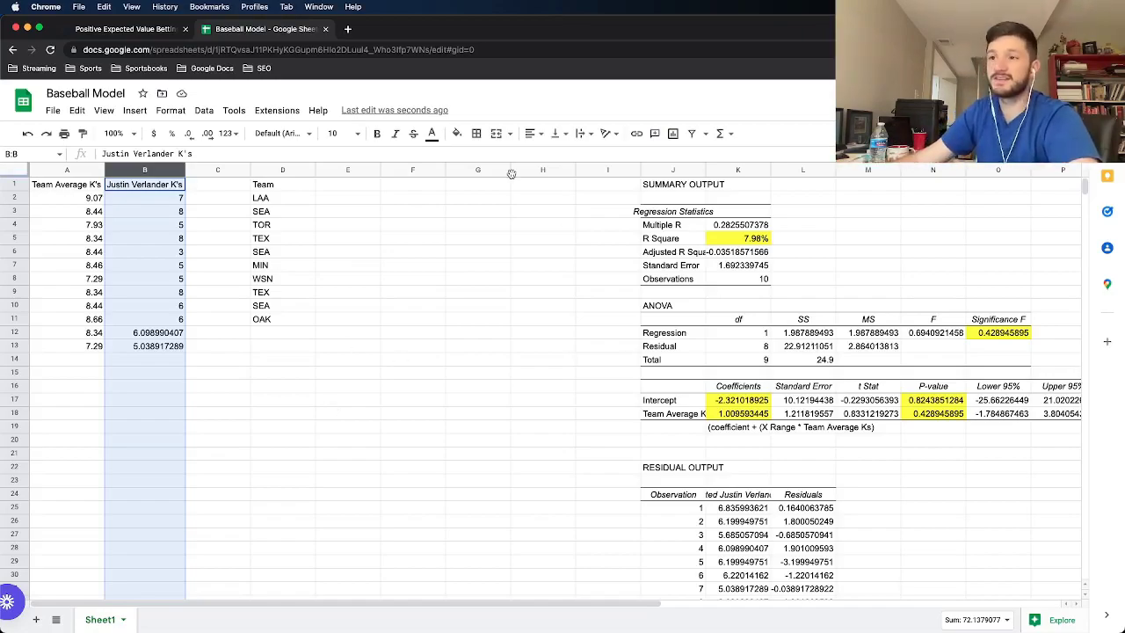
click(243, 114)
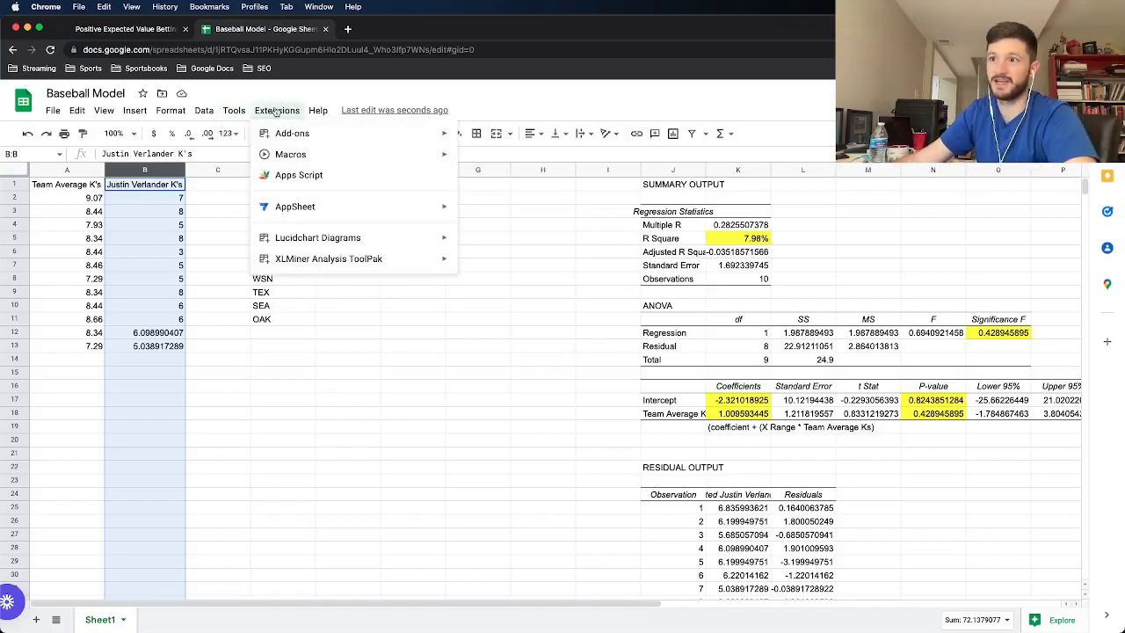
mouse_move(329, 258)
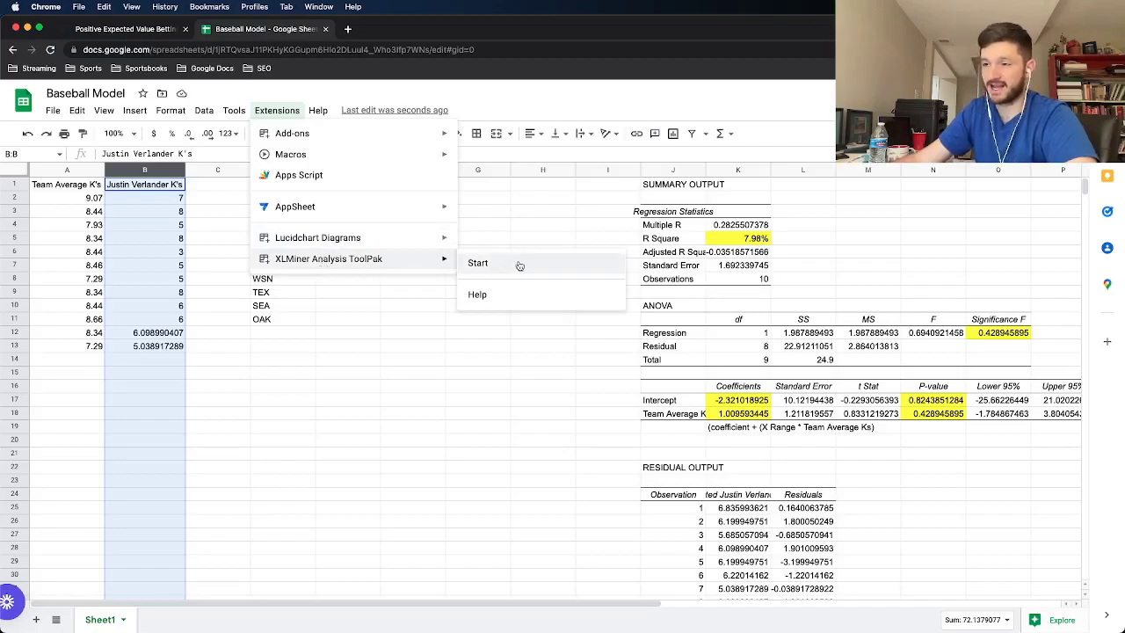
click(519, 265)
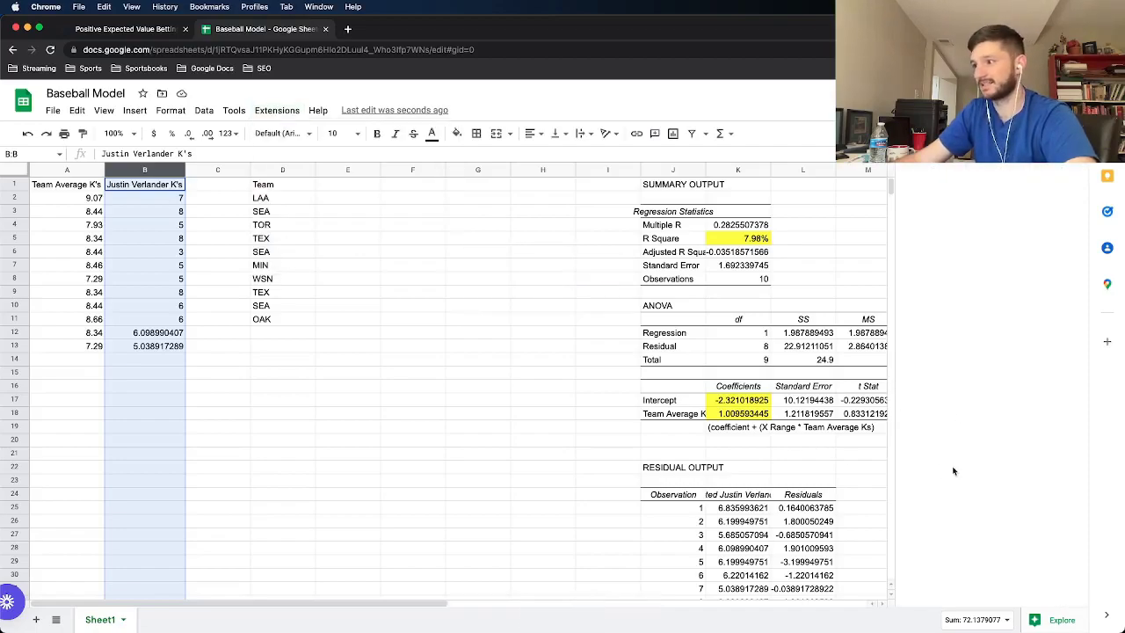
click(961, 406)
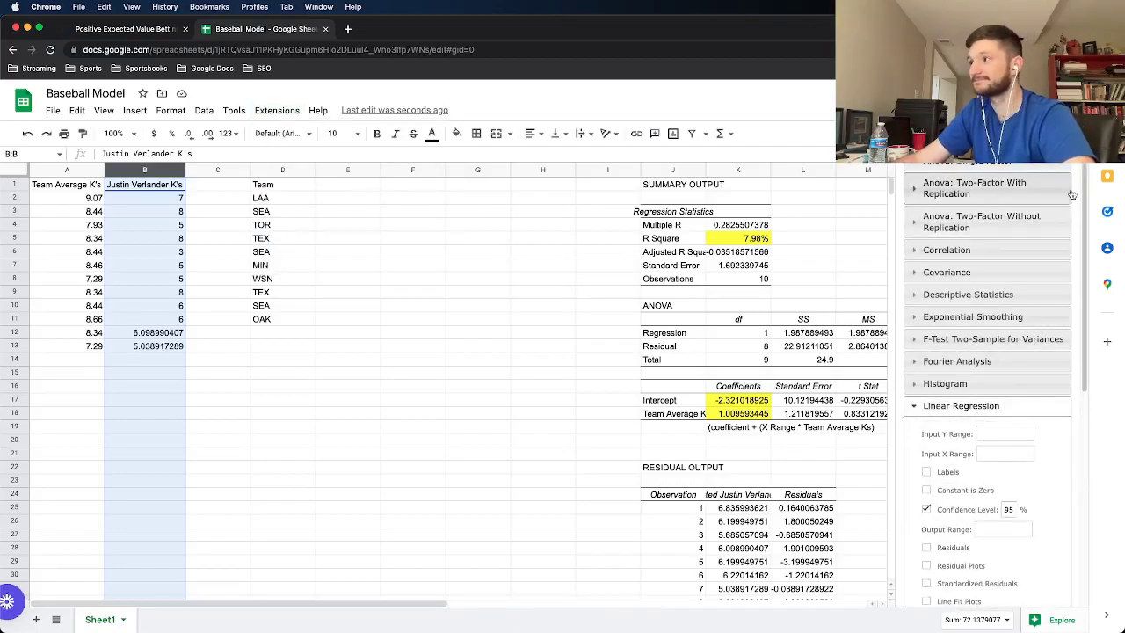
click(1079, 156)
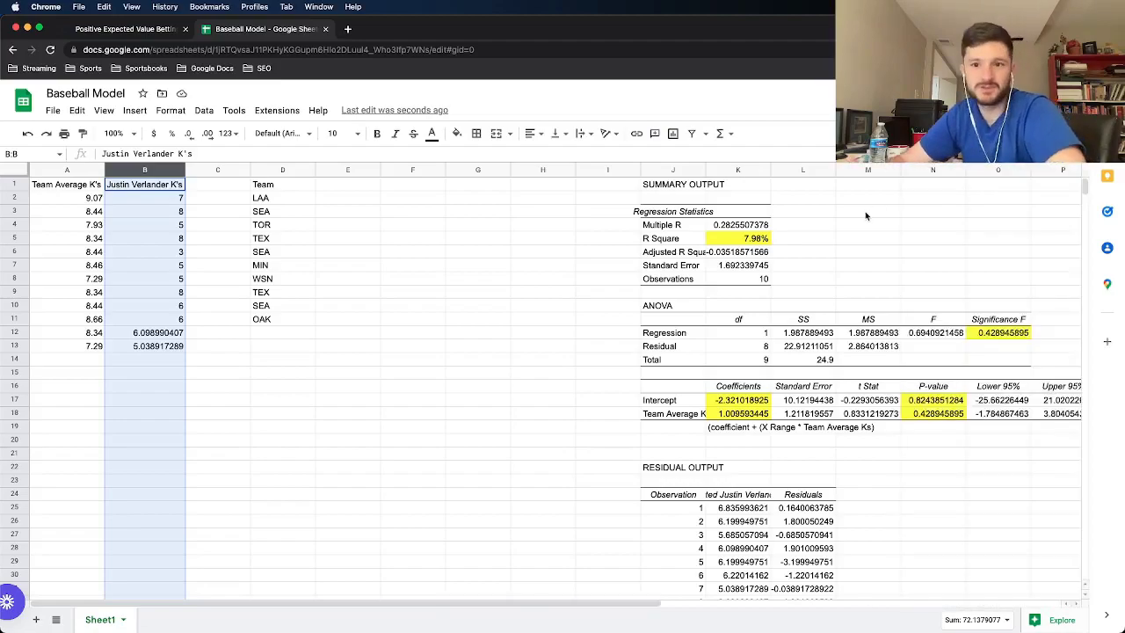
click(736, 242)
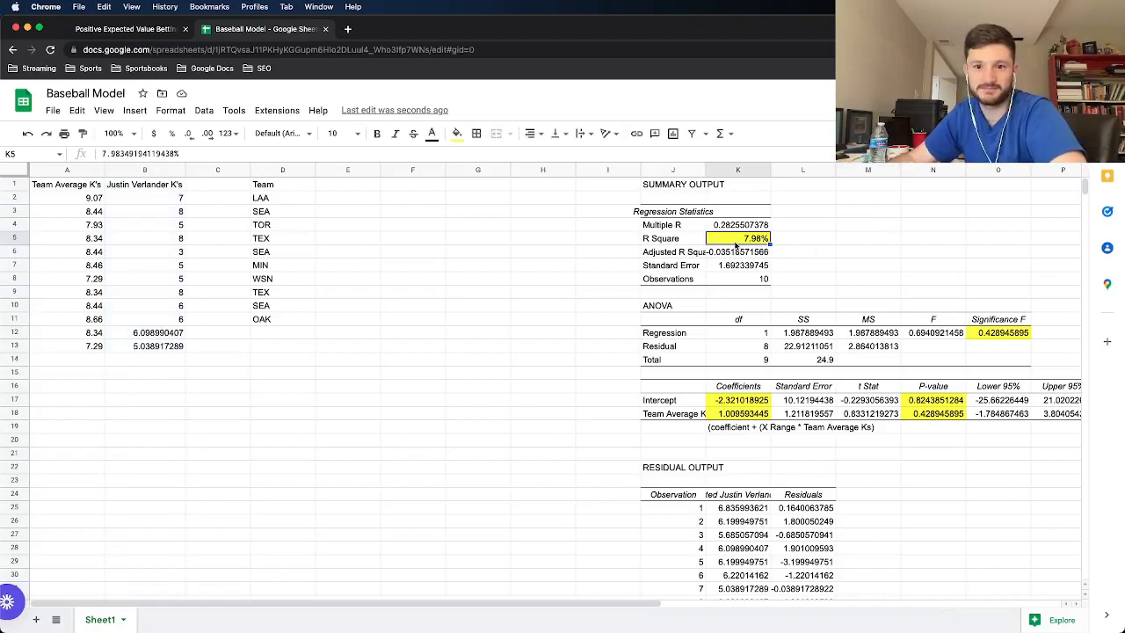
click(1002, 337)
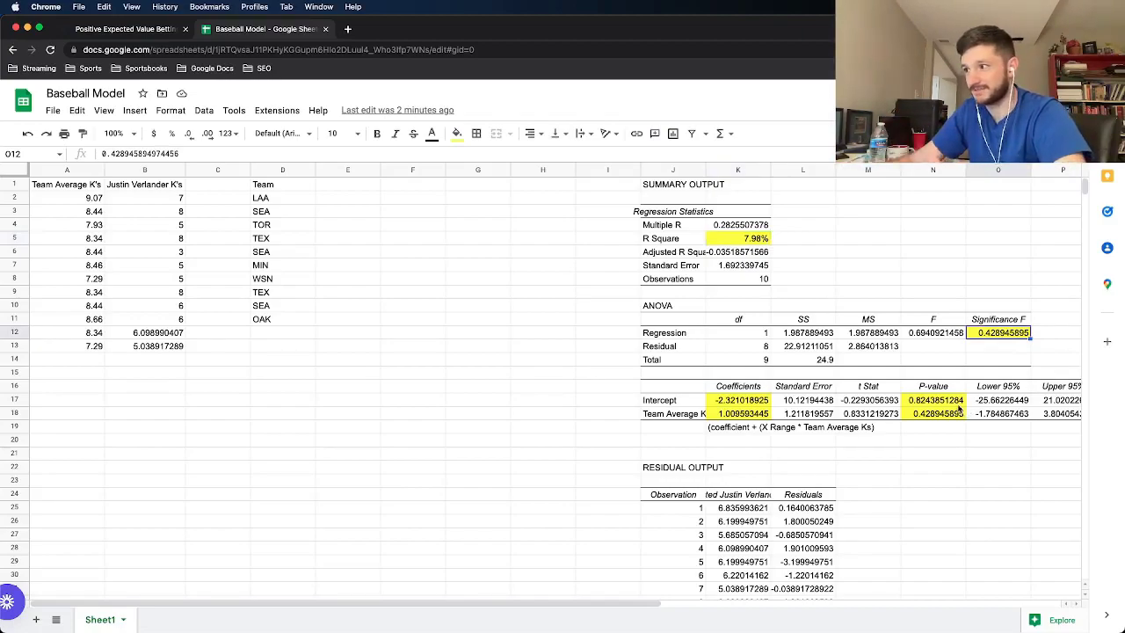
drag(960, 406, 946, 419)
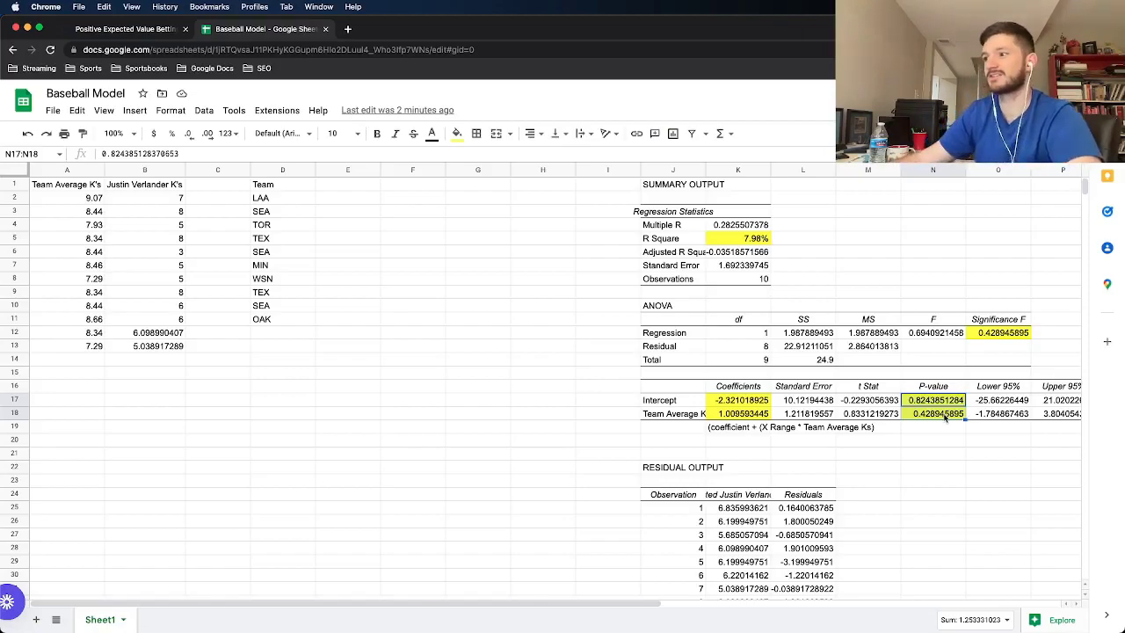
click(799, 400)
drag(870, 401, 870, 415)
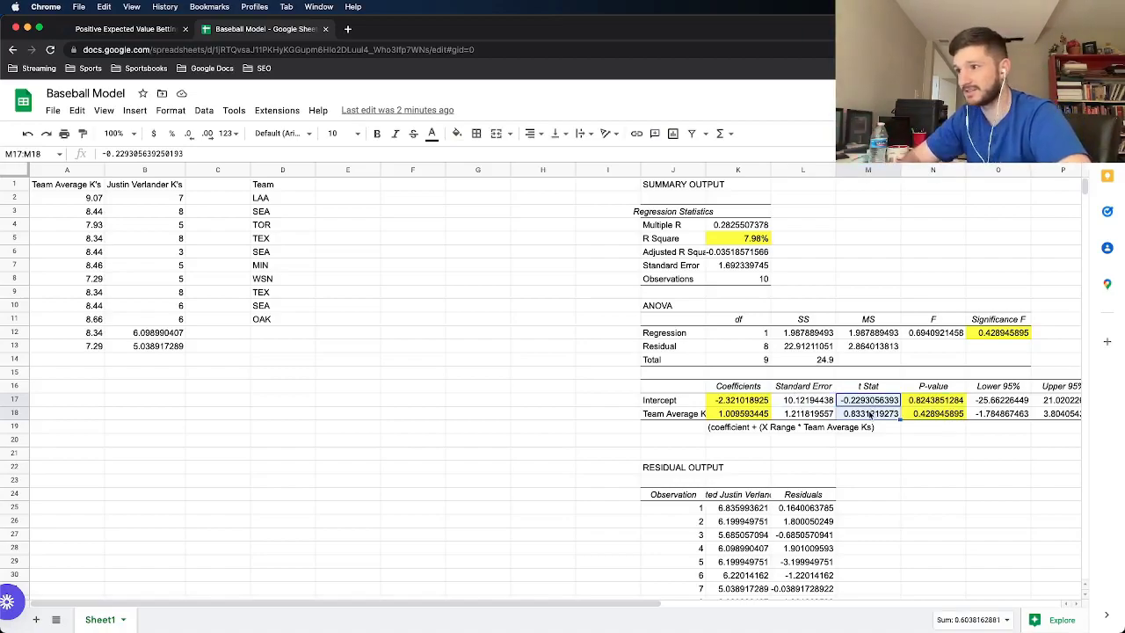
click(745, 266)
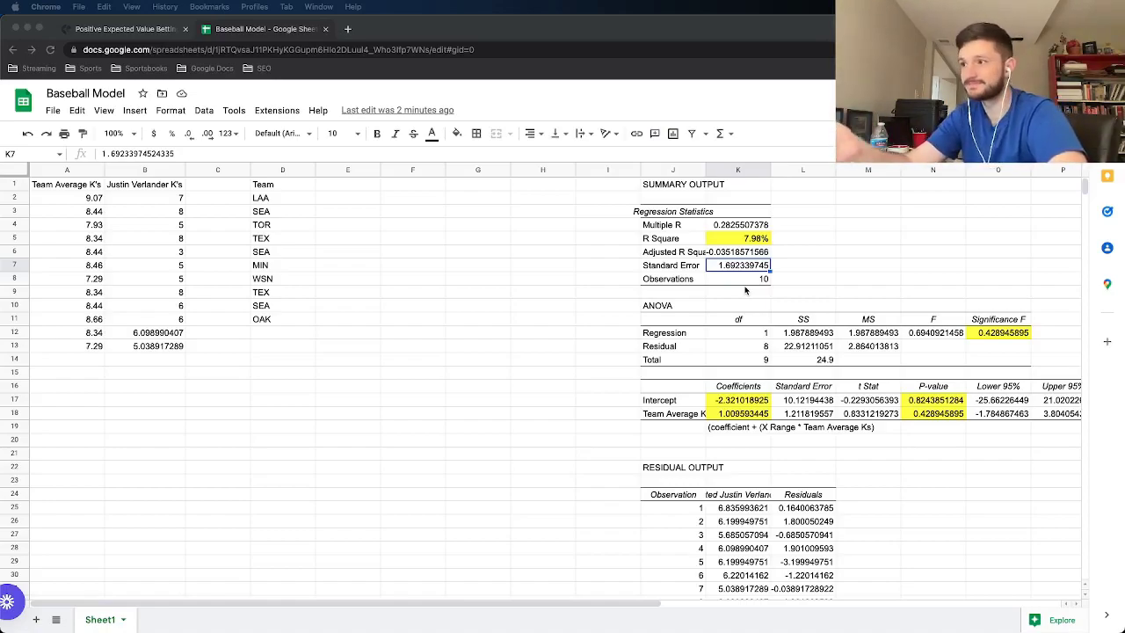
click(791, 413)
drag(796, 406, 797, 419)
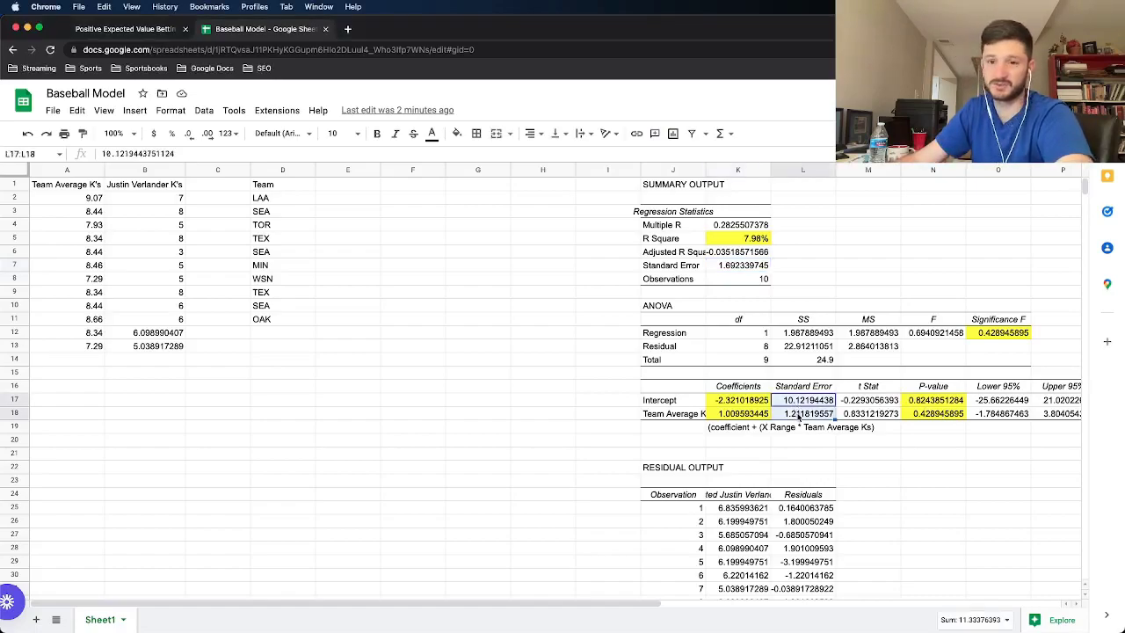